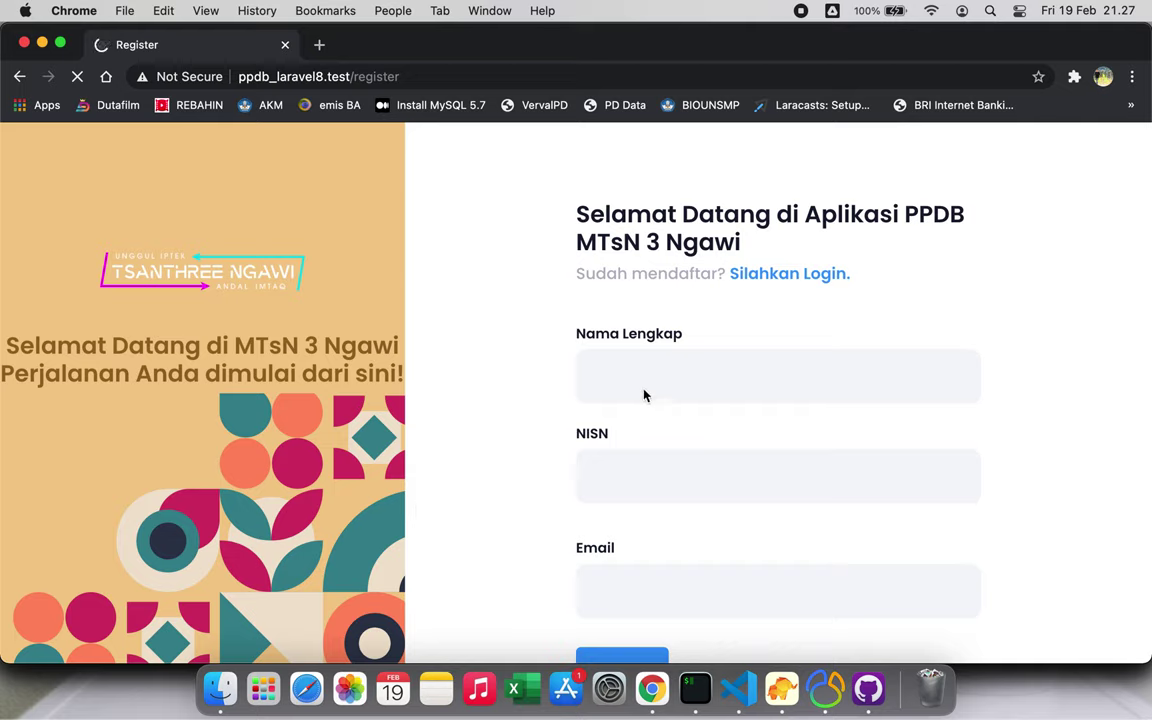
# Enter the applicant's full name, NISN and the start of the e-mail address
pyautogui.click(672, 376)
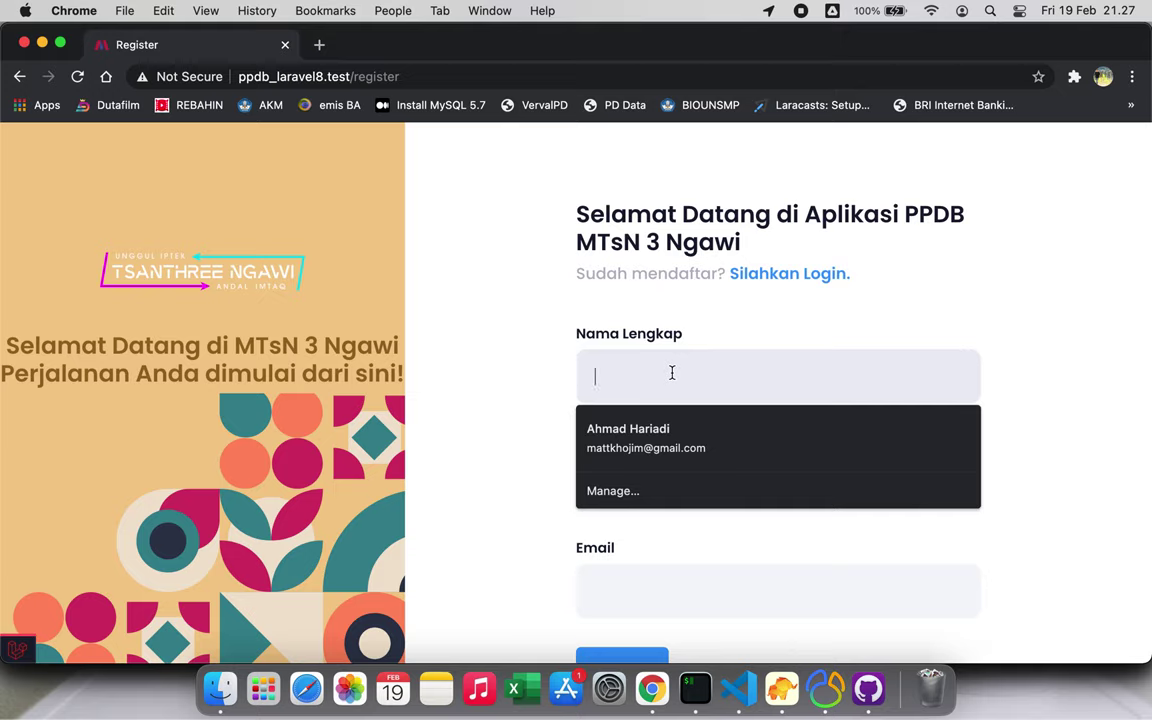
pyautogui.write('Tukang')
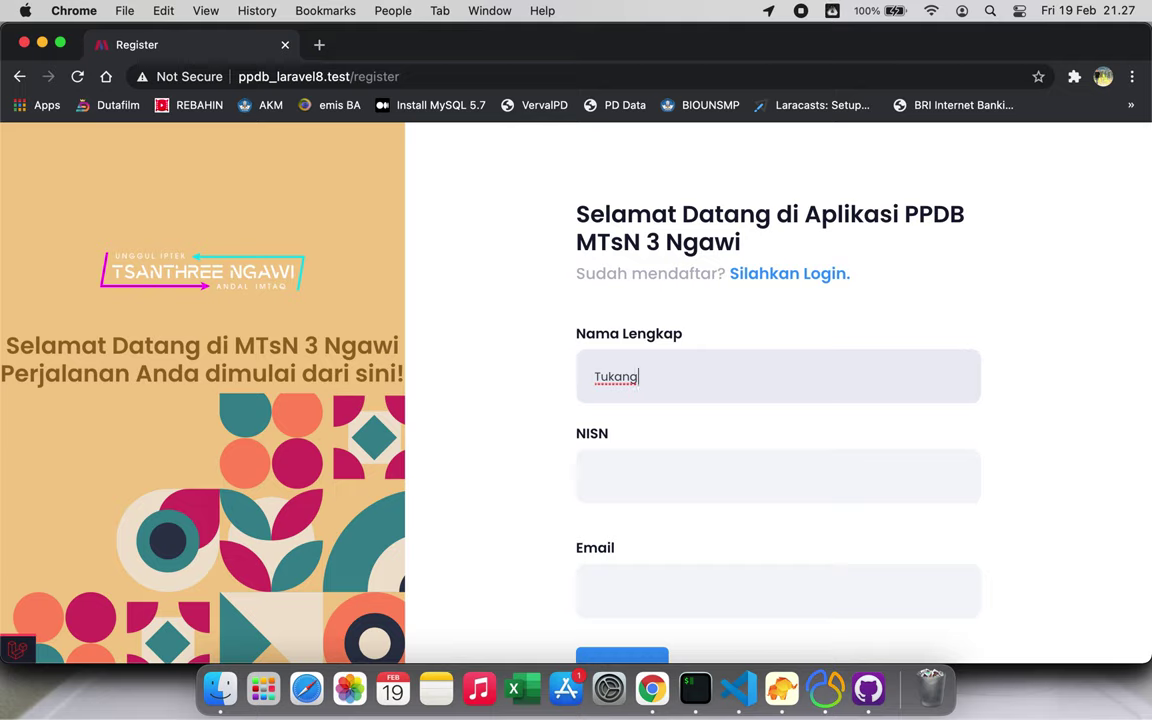
pyautogui.write(' Sapu')
pyautogui.press('Tab')
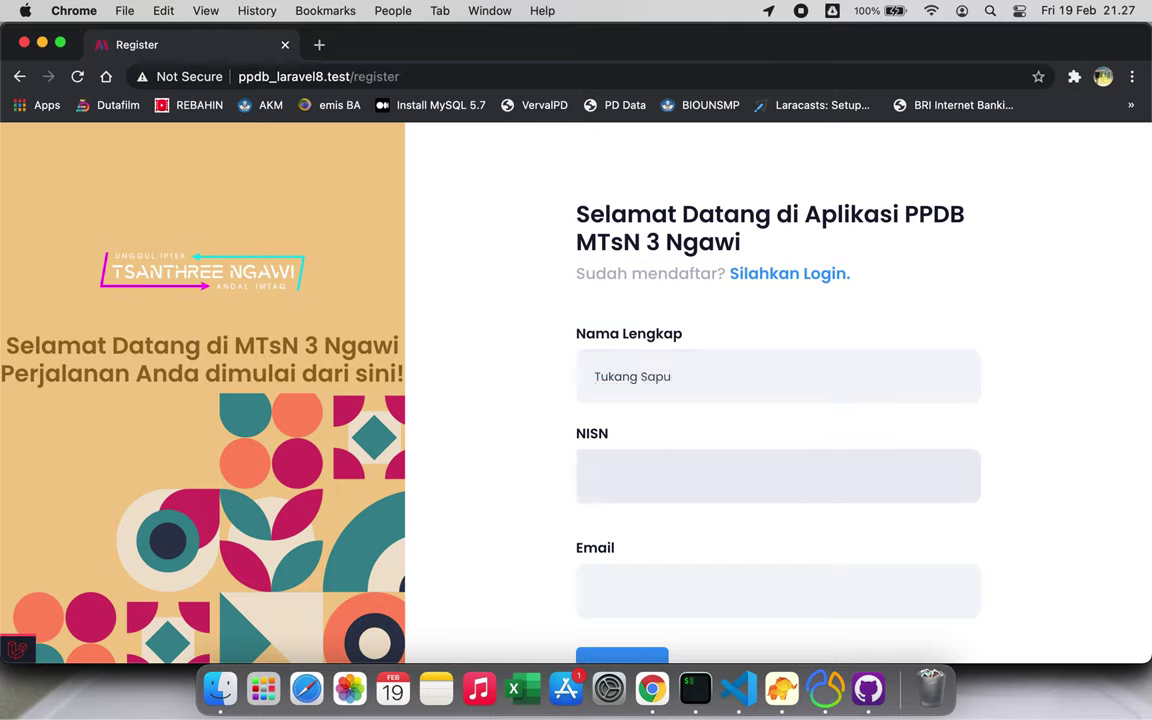
pyautogui.write('12345')
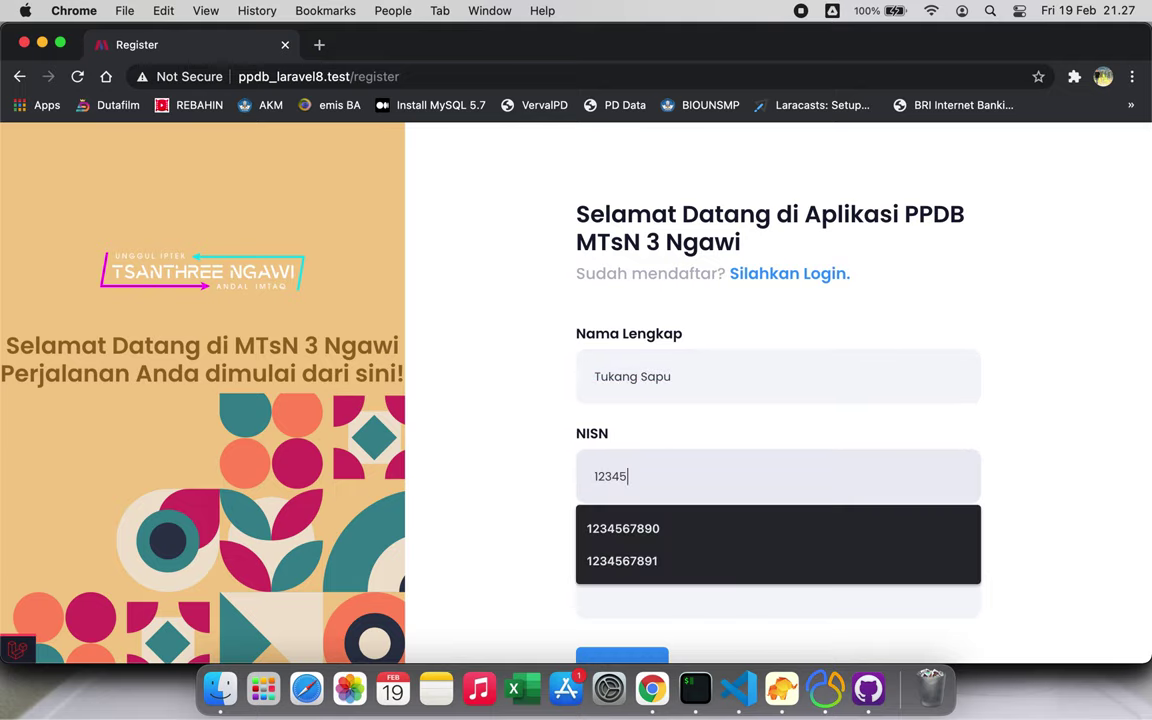
pyautogui.write('67891')
pyautogui.press('Tab')
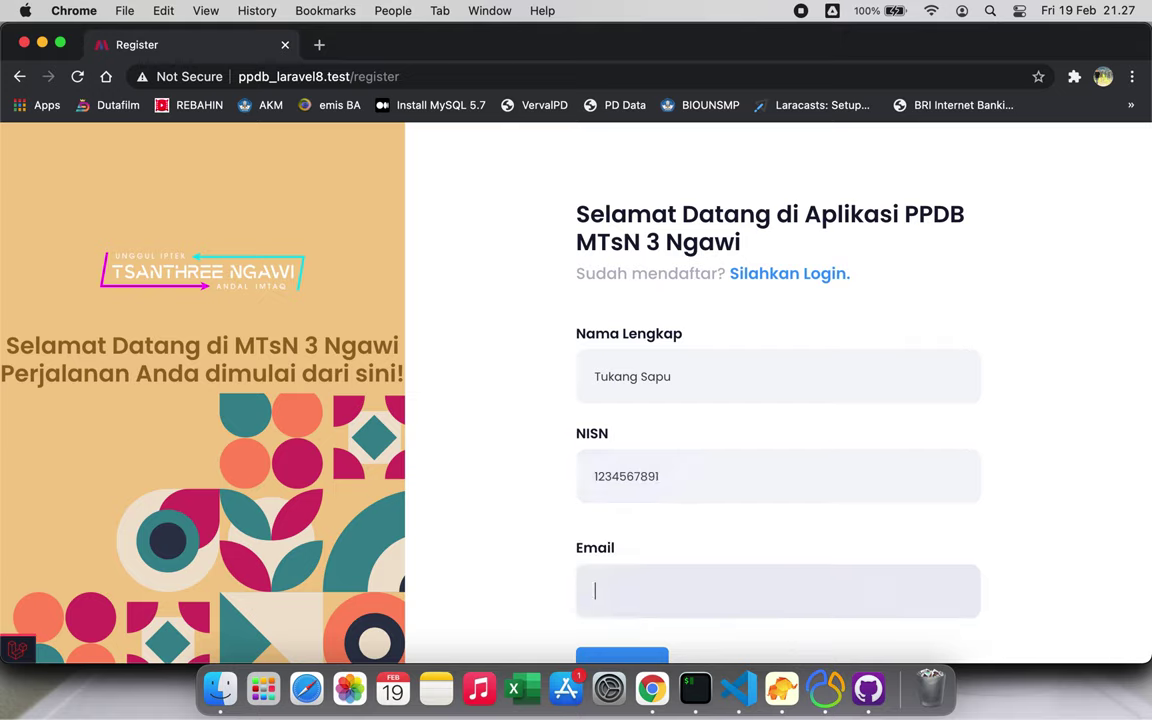
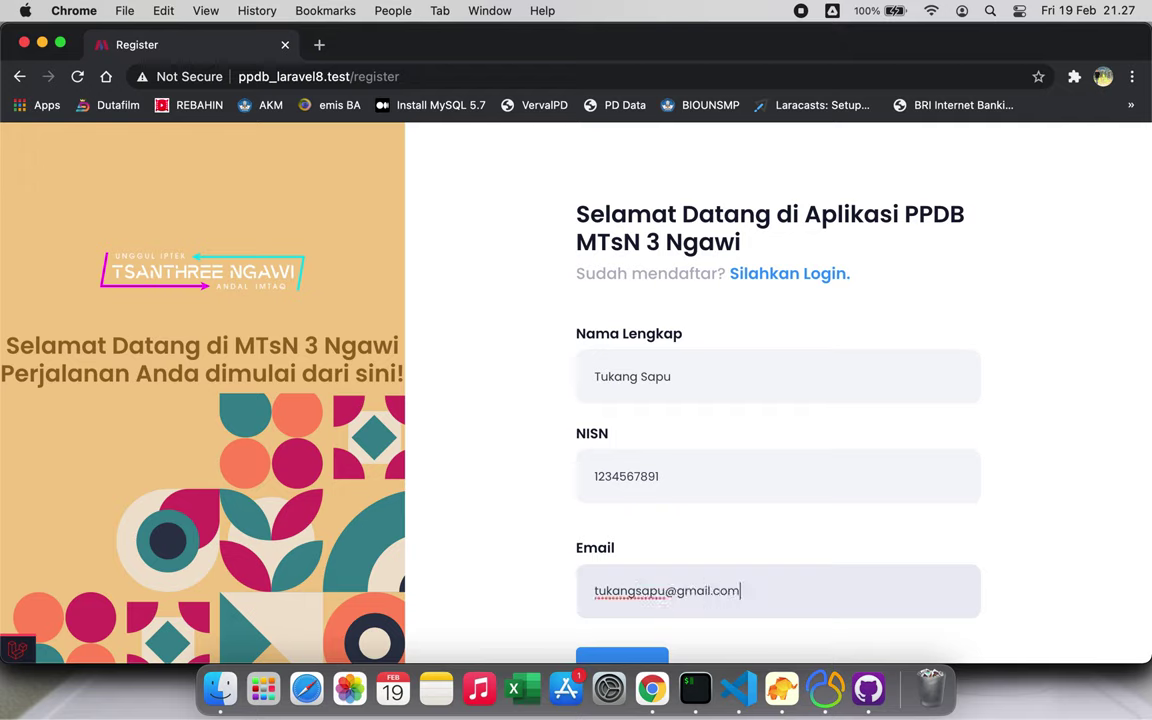
# Submit the registration form with Daftar
pyautogui.scroll(-2, 617, 432)
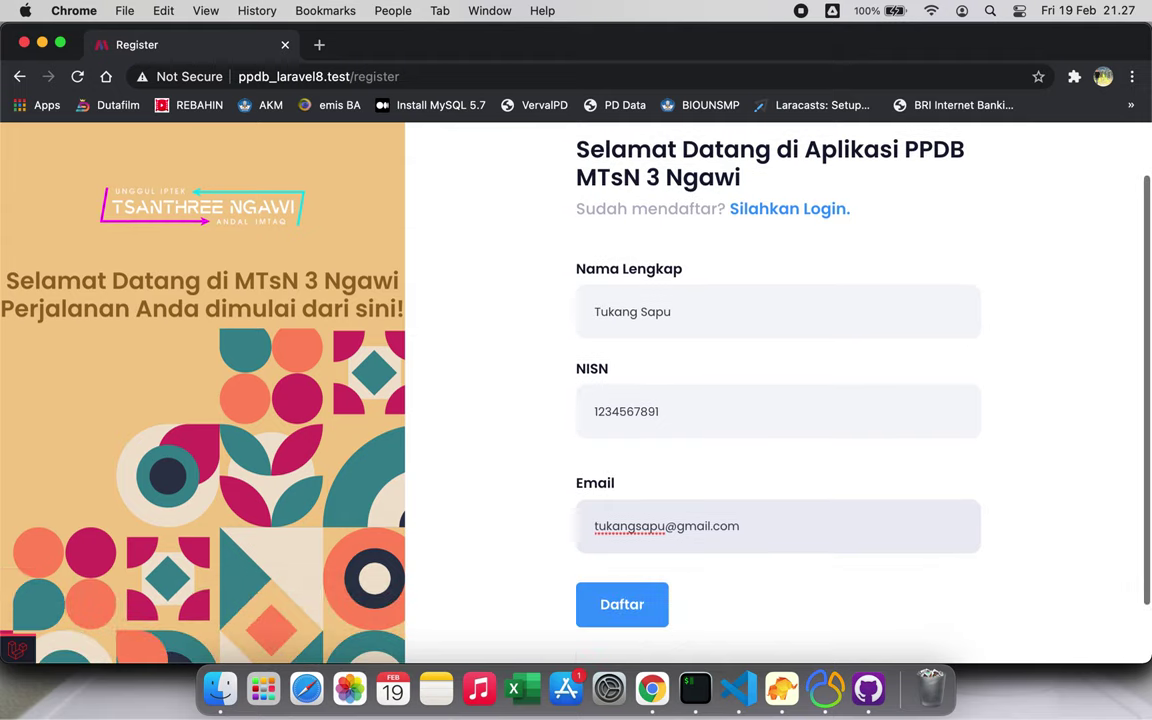
pyautogui.doubleClick(622, 412)
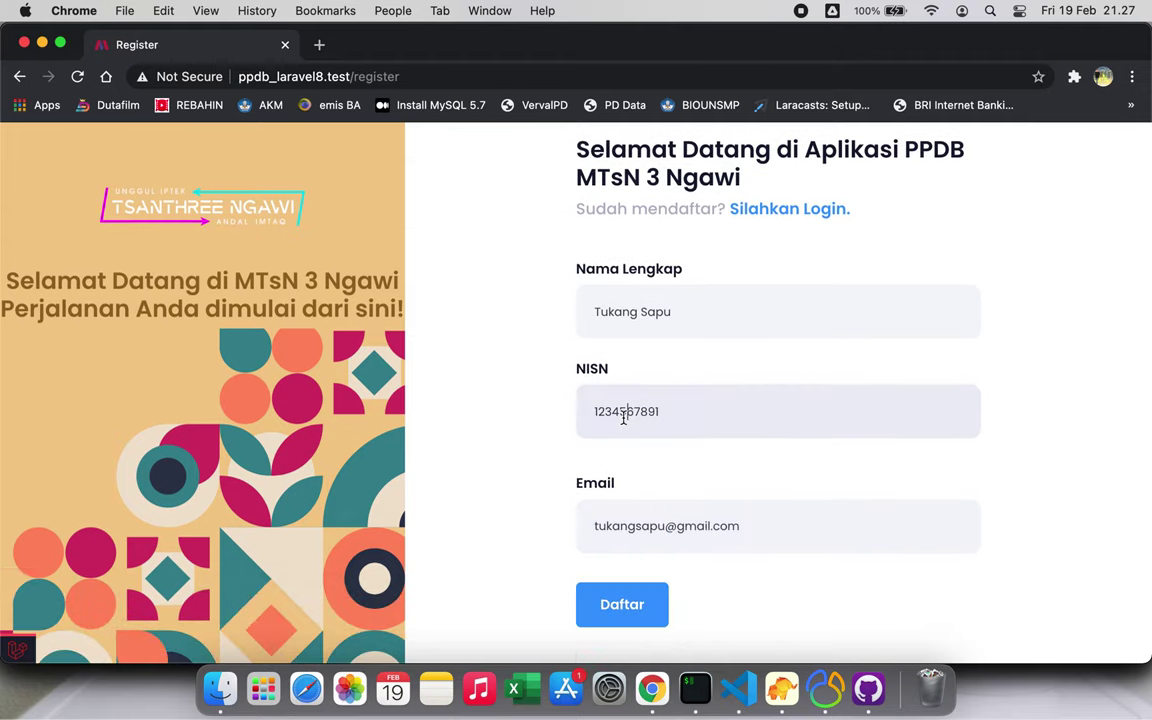
pyautogui.click(621, 625)
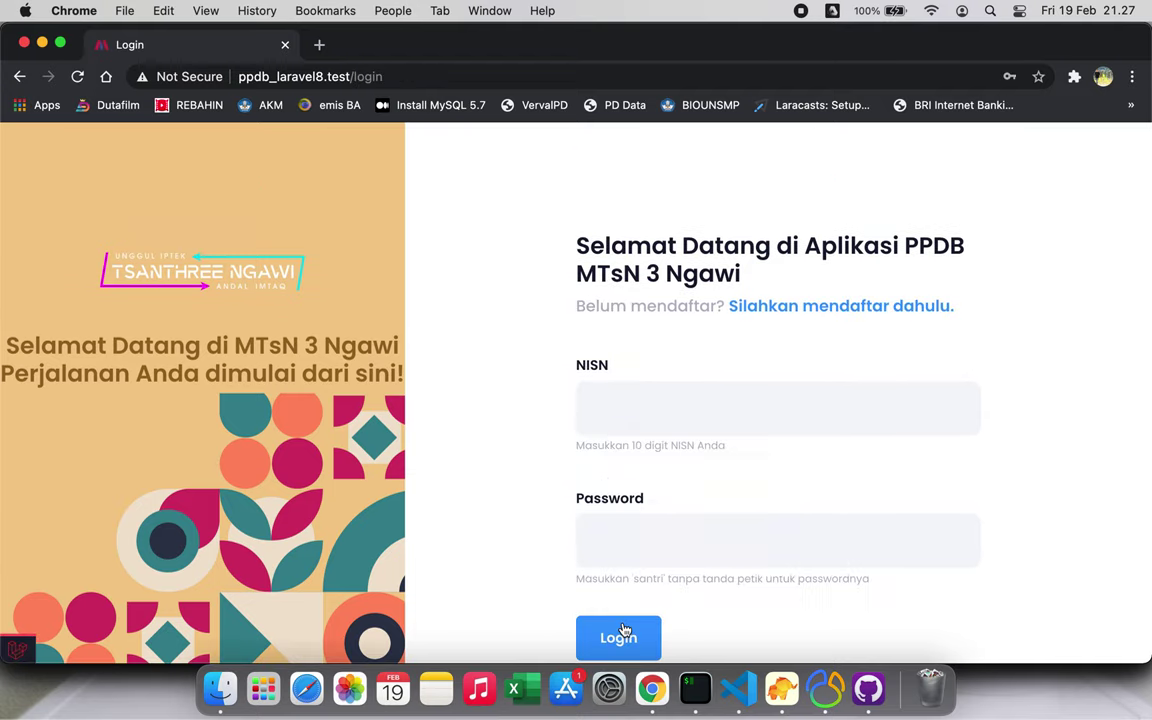
# Log in with the applicant's NISN and the browser-saved password
pyautogui.scroll(-2, 622, 630)
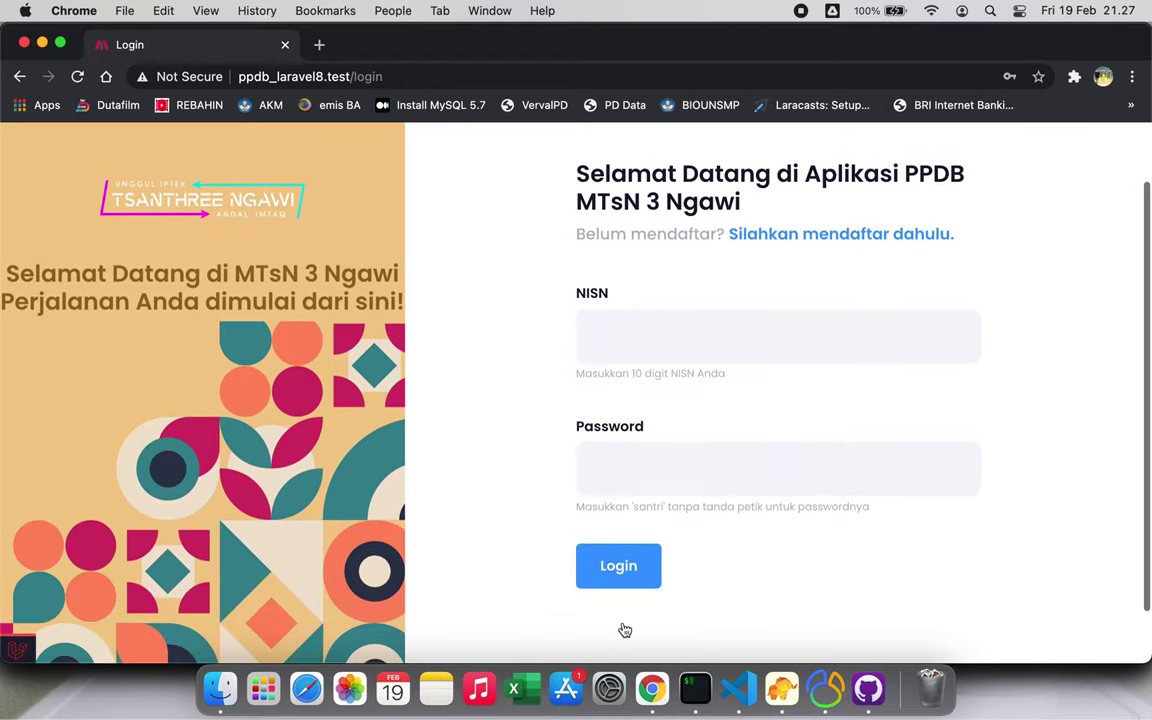
pyautogui.click(669, 327)
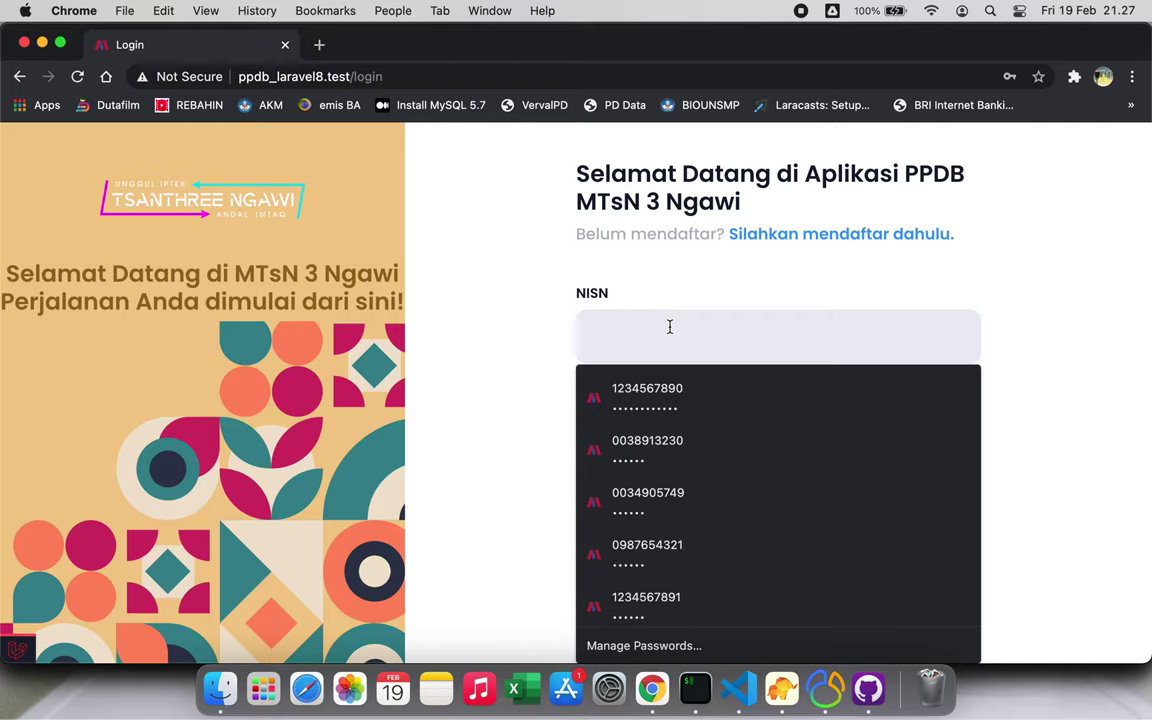
pyautogui.write('1234567891')
pyautogui.click(672, 388)
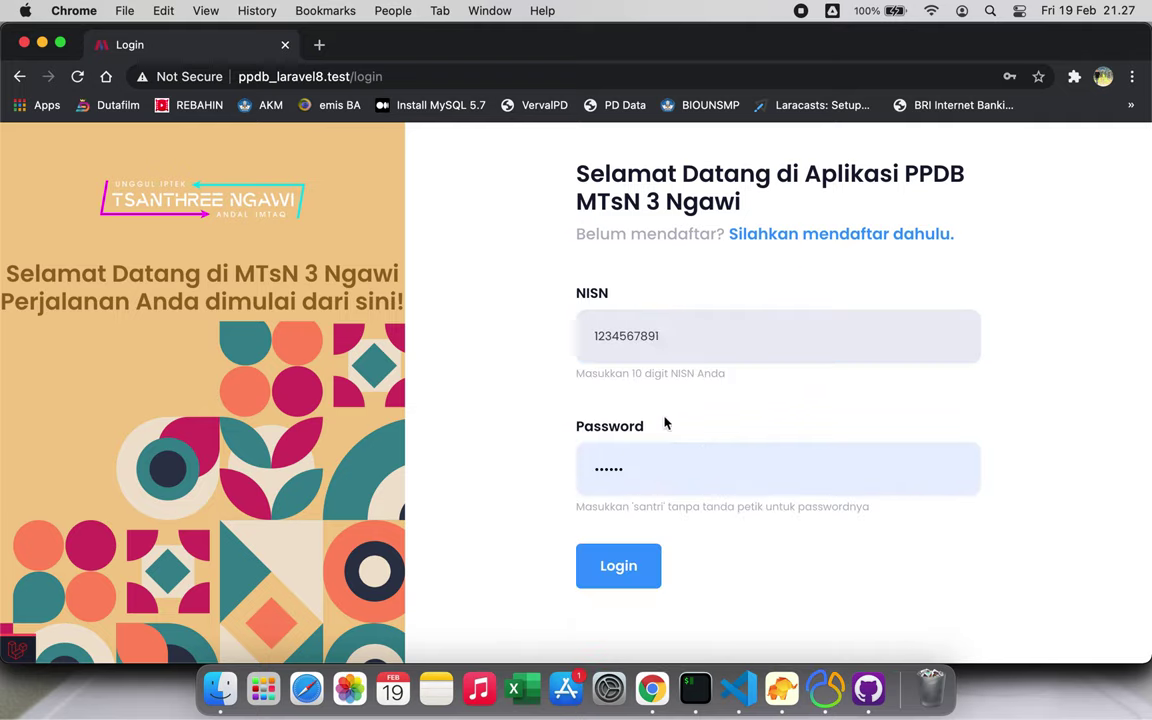
pyautogui.doubleClick(655, 478)
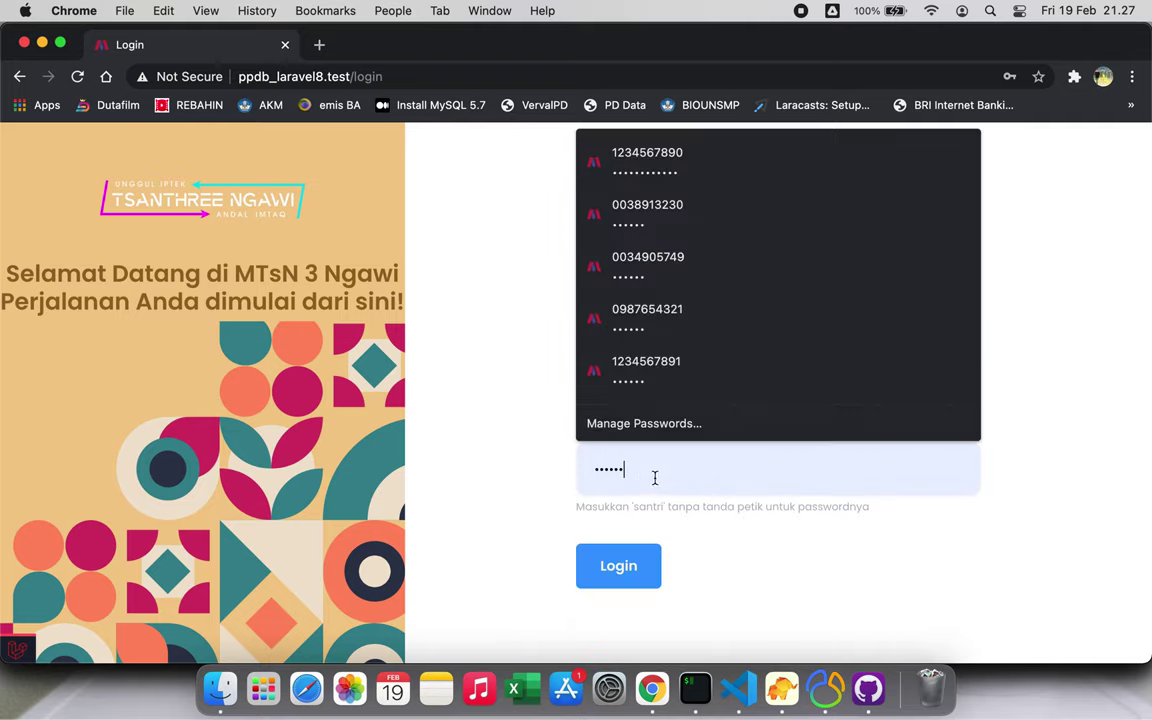
pyautogui.click(647, 475)
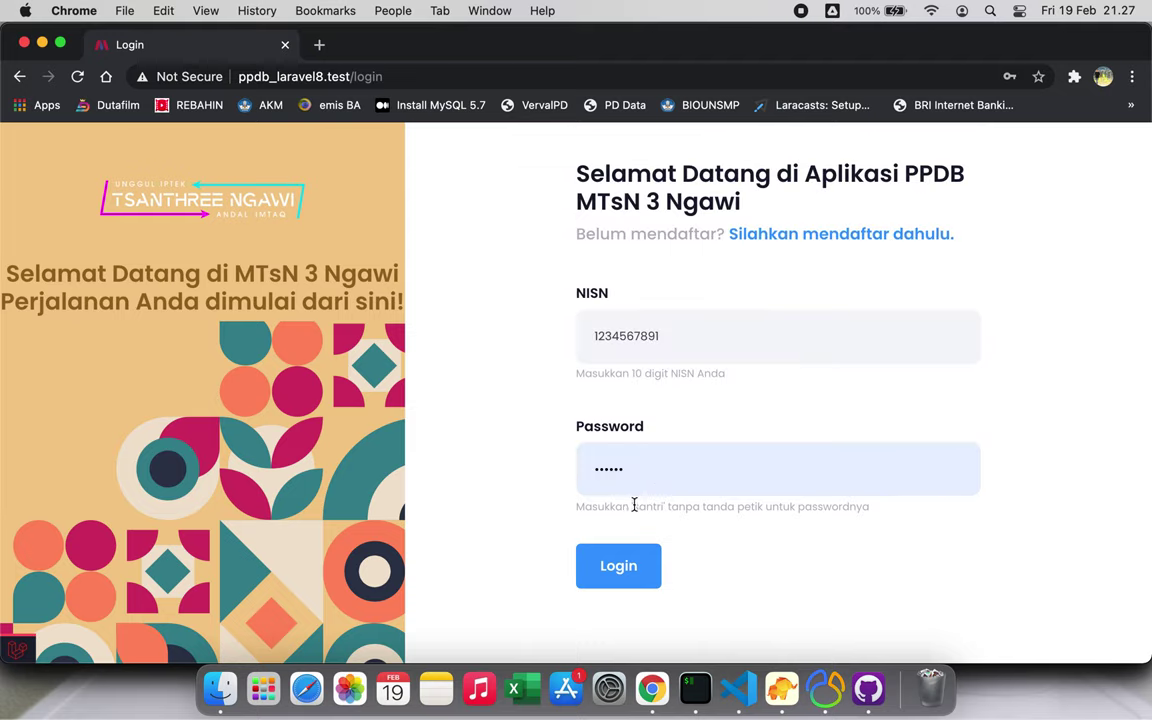
pyautogui.moveTo(633, 505); pyautogui.dragTo(678, 505)
pyautogui.click(623, 570)
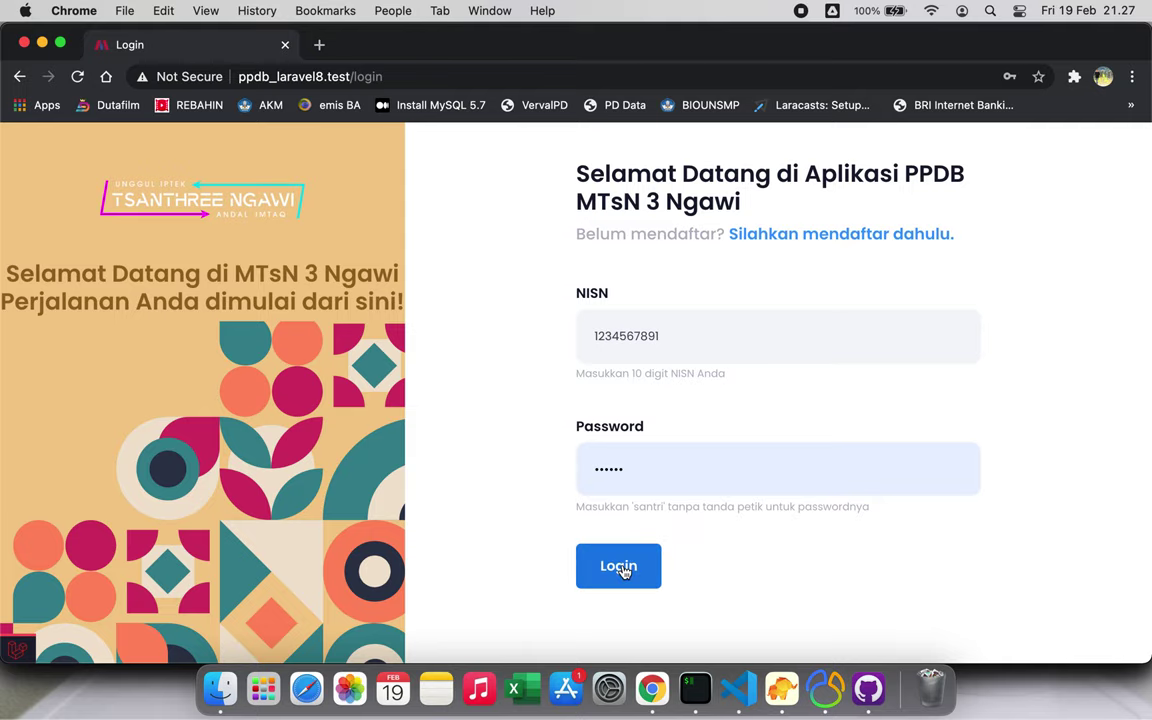
pyautogui.click(619, 567)
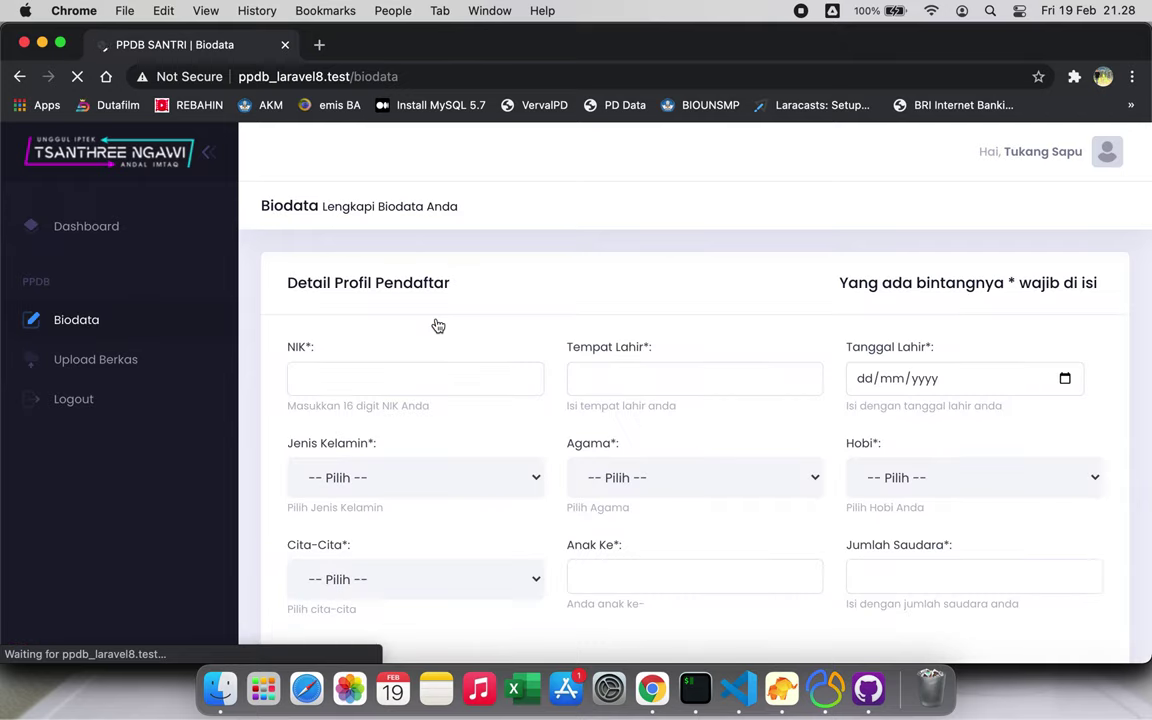
# Fill the NIK from a suggestion, birthplace Ngawi and birth date 03/02/2021
pyautogui.click(400, 389)
pyautogui.click(398, 421)
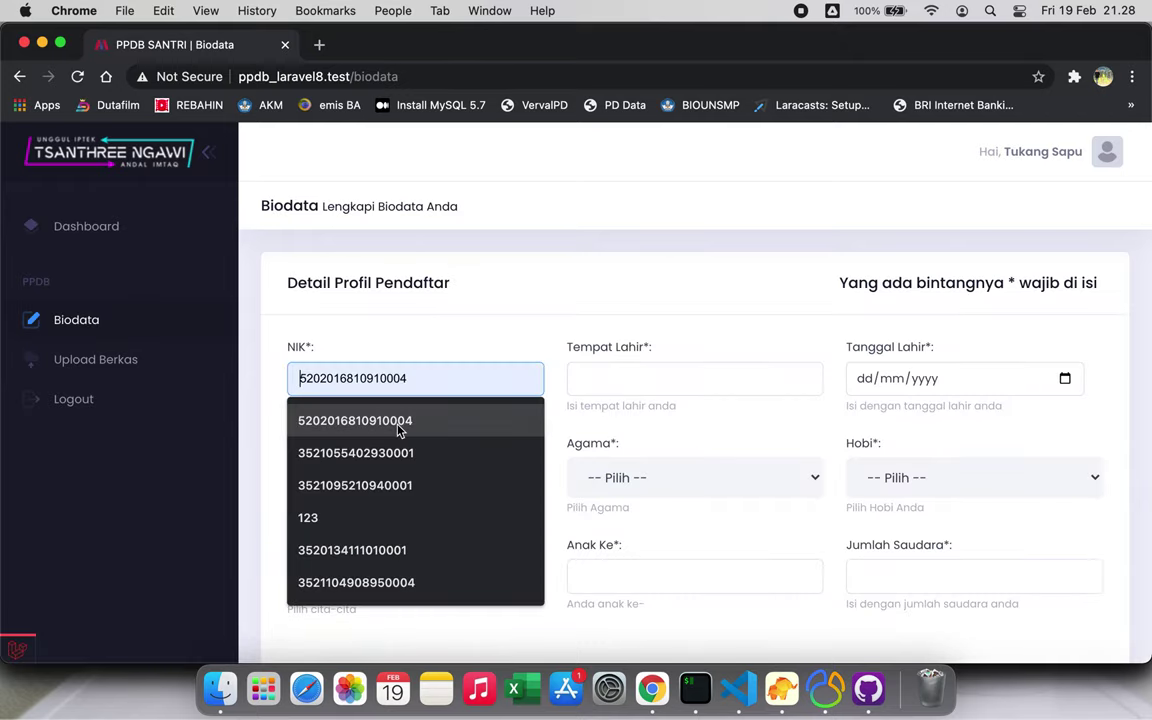
pyautogui.click(593, 374)
pyautogui.click(625, 429)
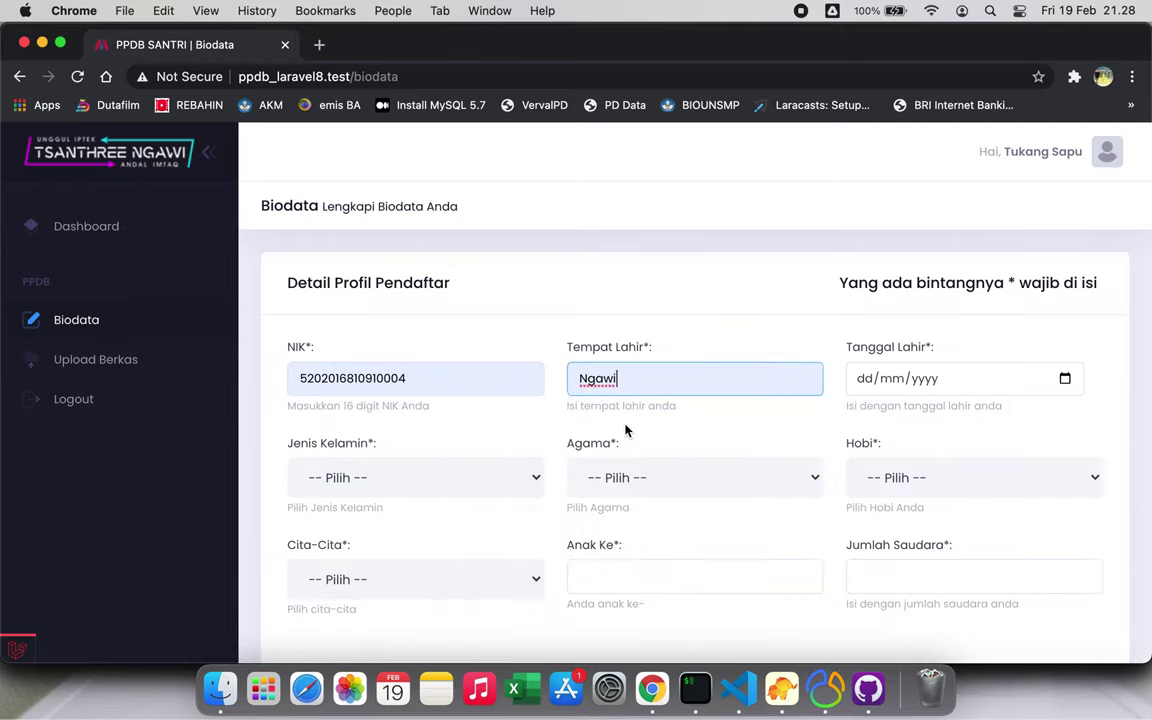
pyautogui.click(1063, 380)
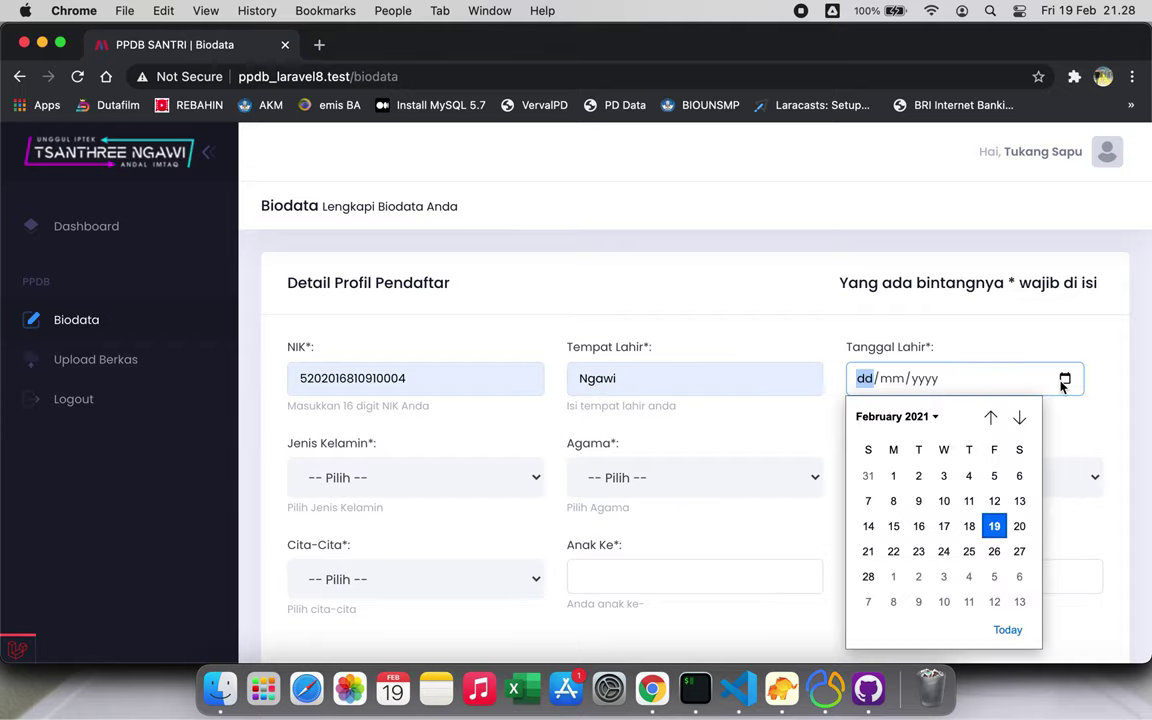
pyautogui.click(943, 477)
# Set gender Laki-laki, religion Islam and hobby Olahraga
pyautogui.click(442, 477)
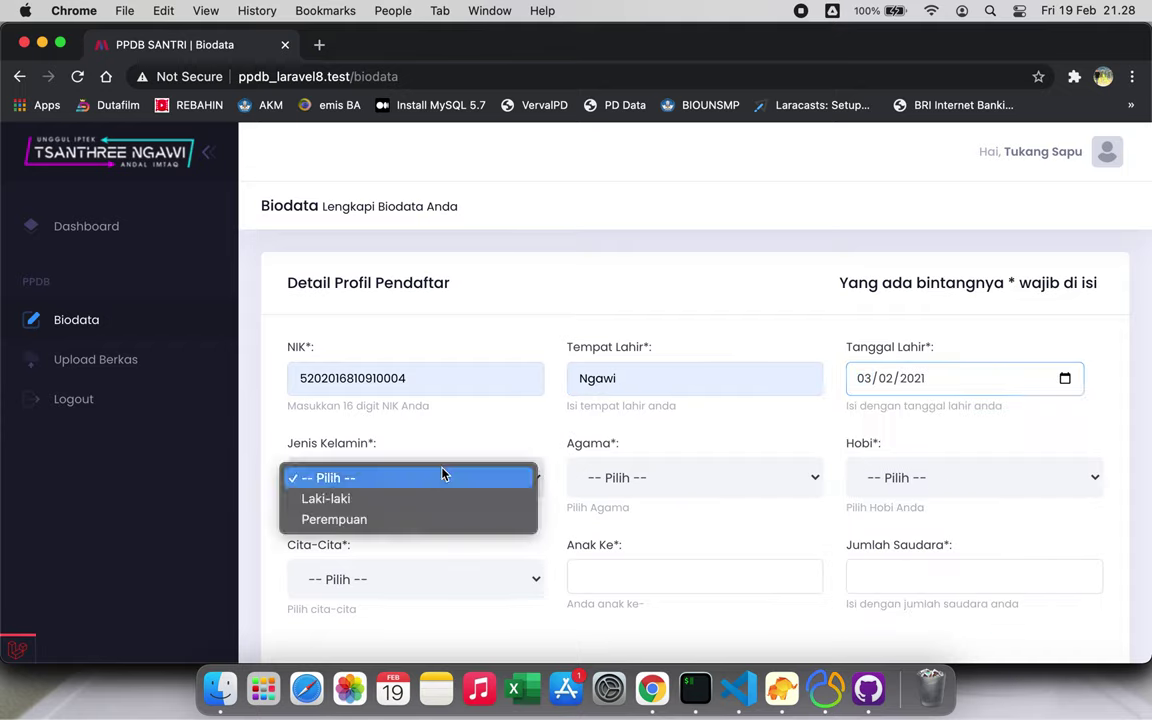
pyautogui.click(437, 496)
pyautogui.click(617, 480)
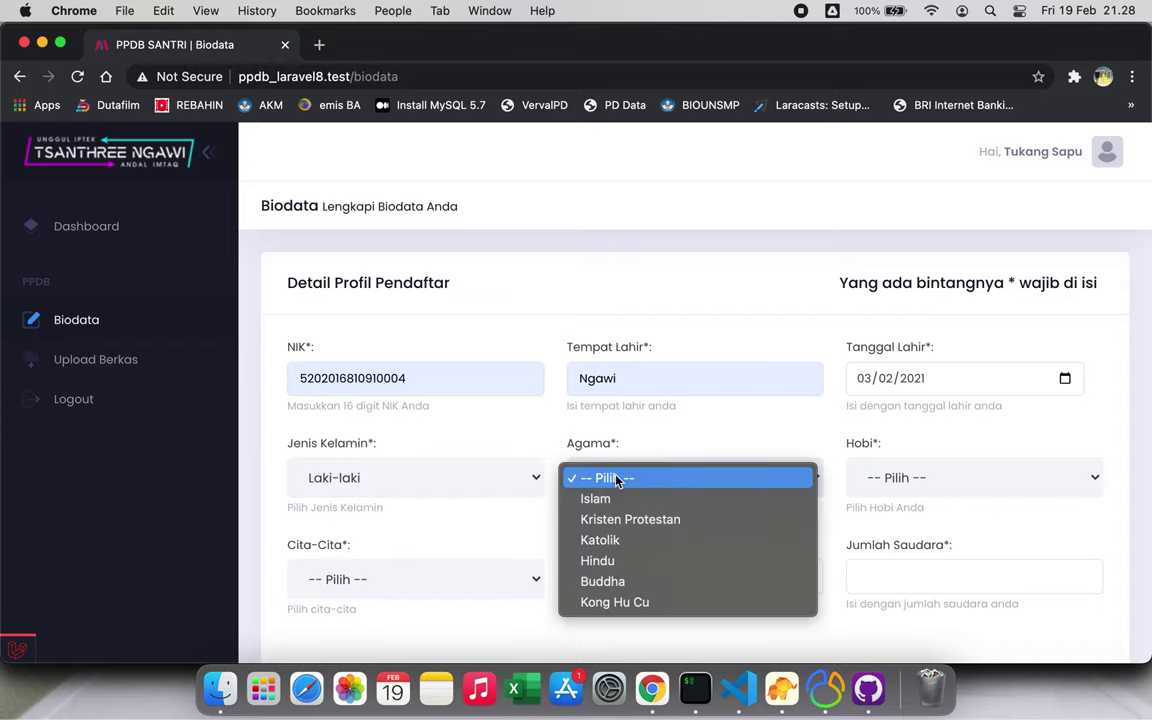
pyautogui.click(595, 497)
pyautogui.click(925, 480)
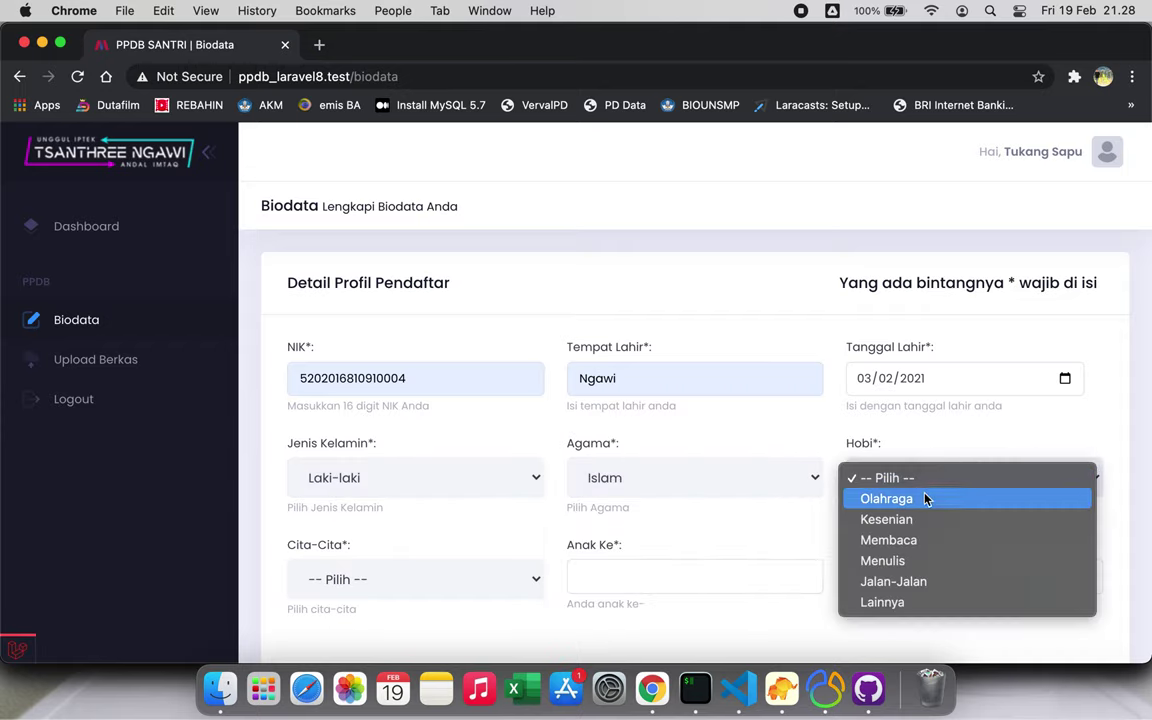
pyautogui.click(928, 502)
# Set Cita-Cita to Seniman/Artis, Anak Ke 10 and Jumlah Saudara 11
pyautogui.click(528, 580)
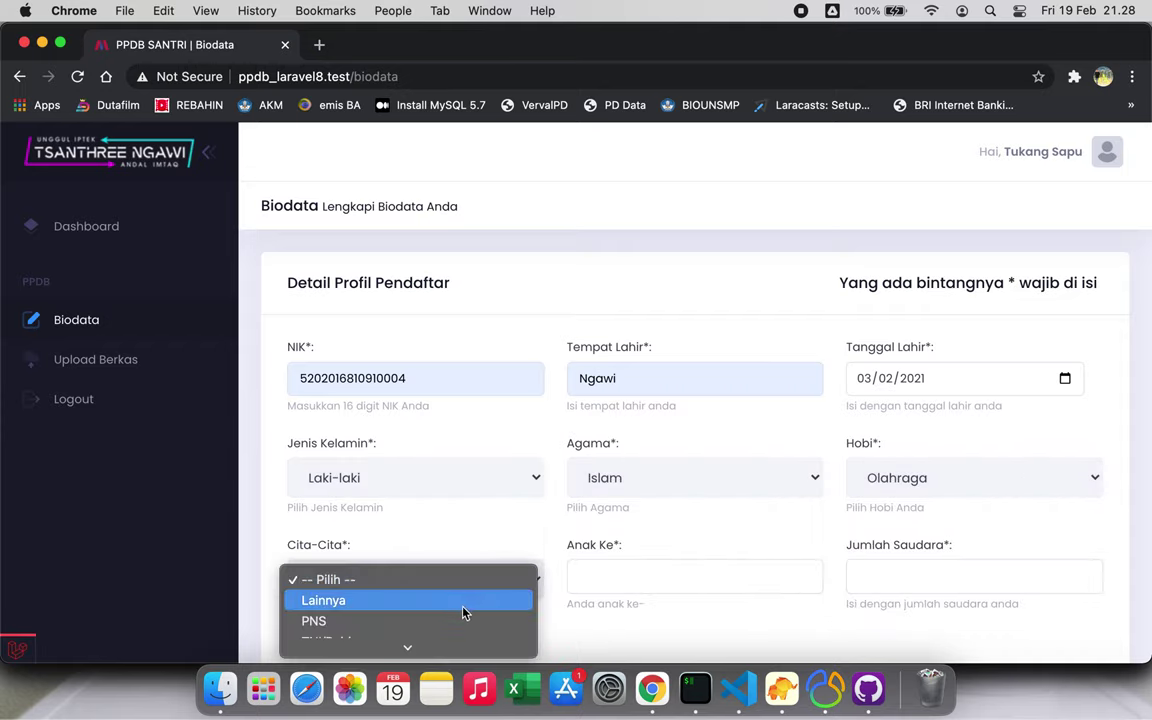
pyautogui.scroll(-3, 456, 608)
pyautogui.click(456, 604)
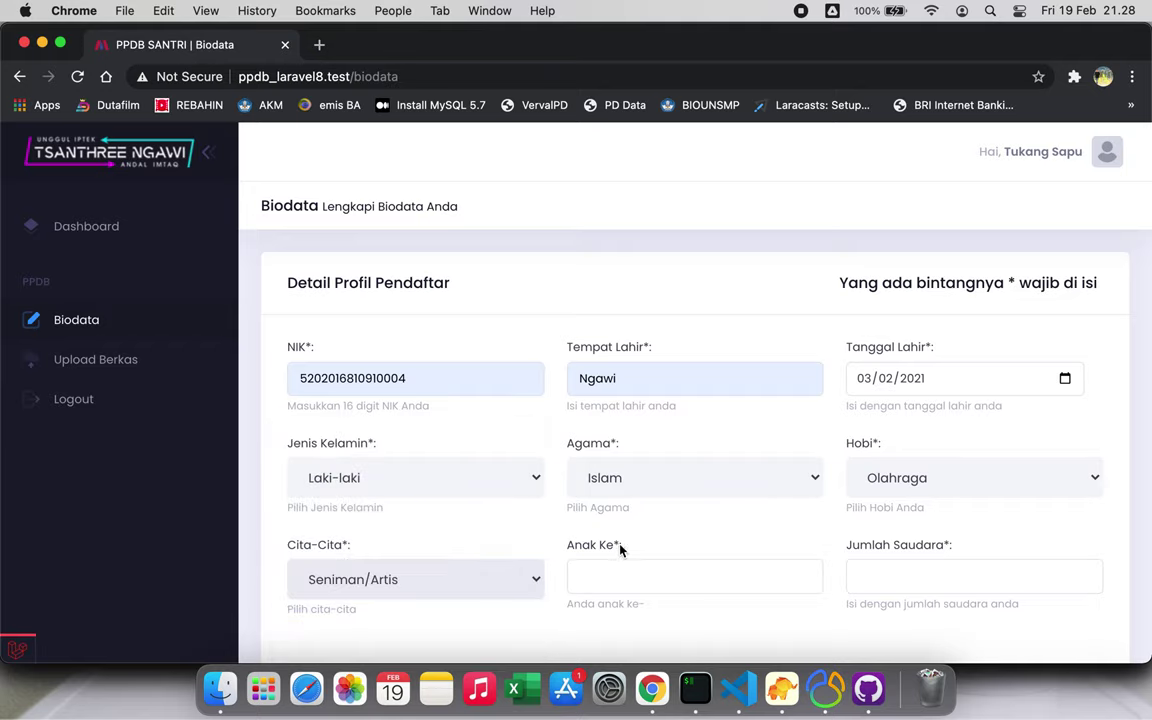
pyautogui.click(643, 568)
pyautogui.click(645, 484)
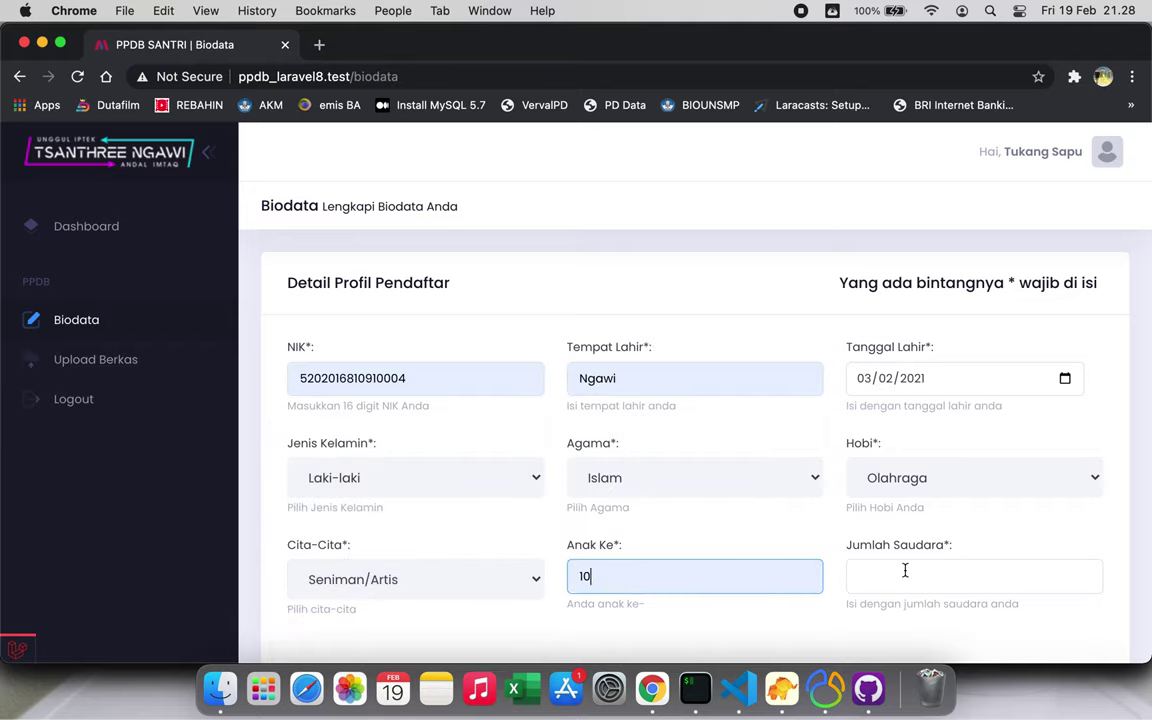
pyautogui.click(905, 570)
pyautogui.click(903, 497)
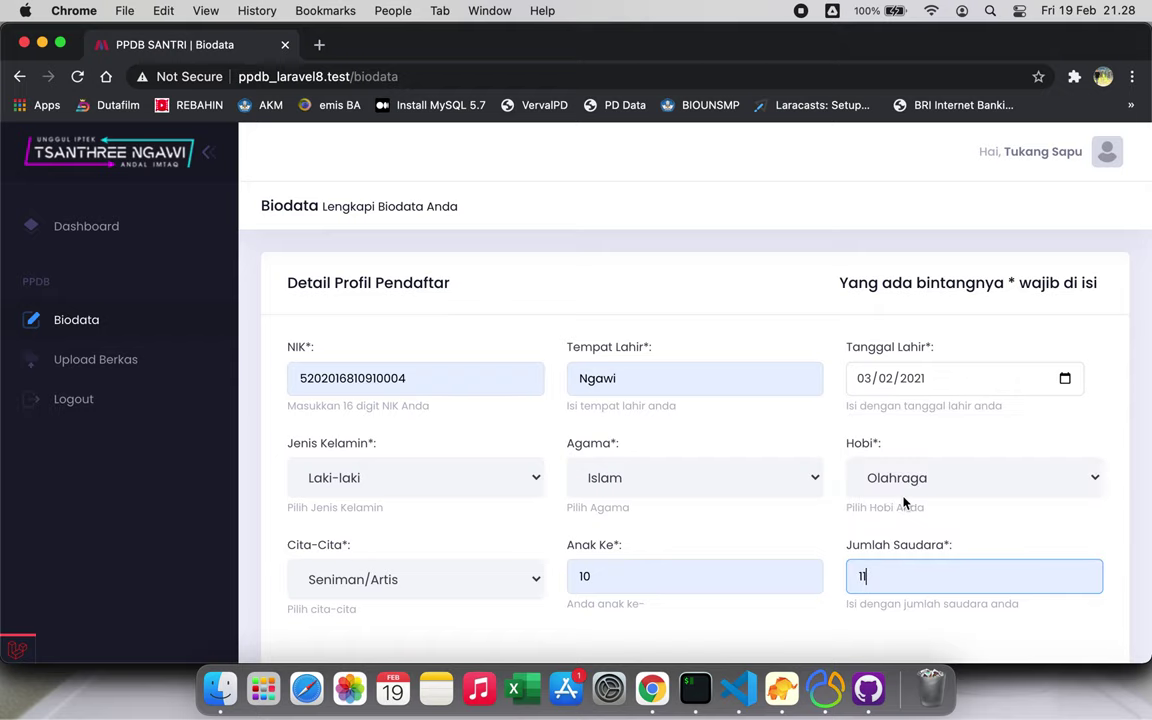
# Set the previous school to SD, status Negeri, NPSN 20582552
pyautogui.scroll(-5, 759, 543)
pyautogui.click(537, 515)
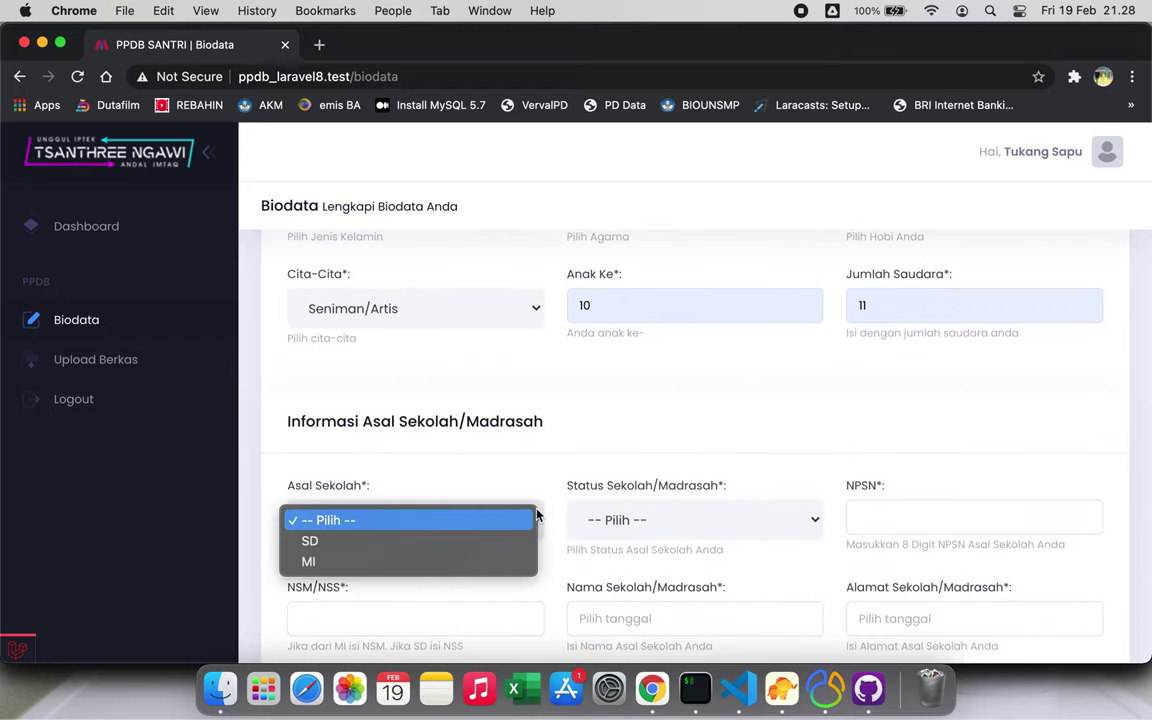
pyautogui.click(458, 545)
pyautogui.click(641, 521)
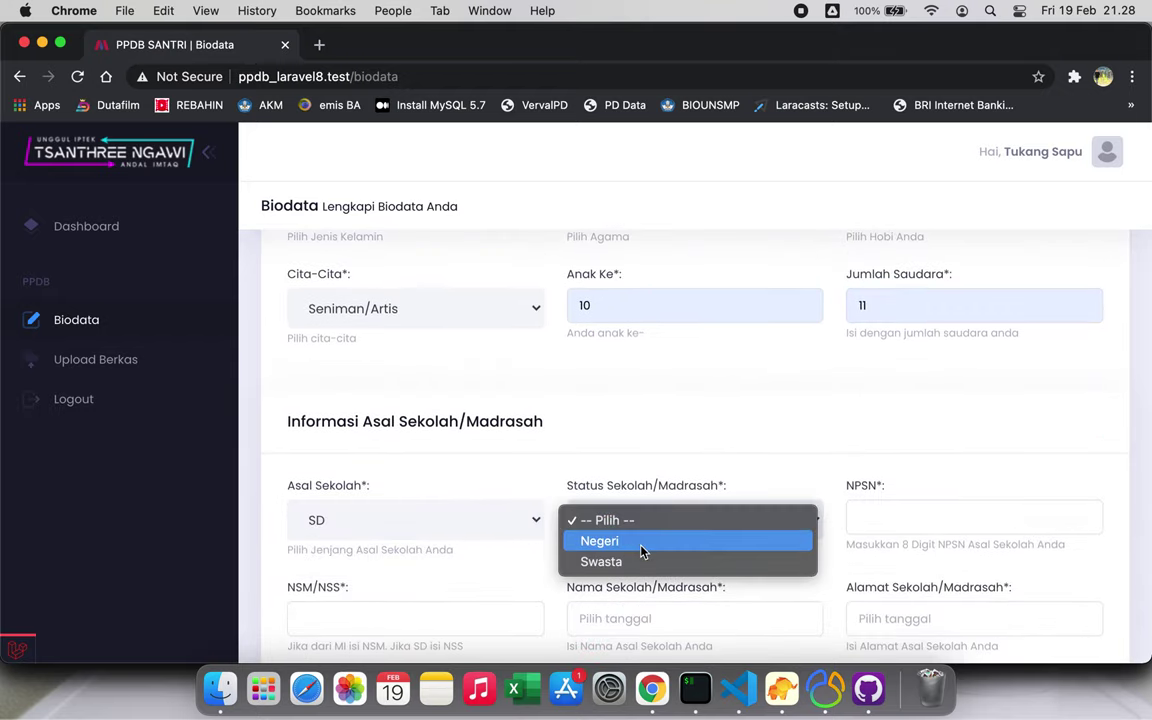
pyautogui.click(645, 541)
pyautogui.click(860, 520)
pyautogui.click(893, 553)
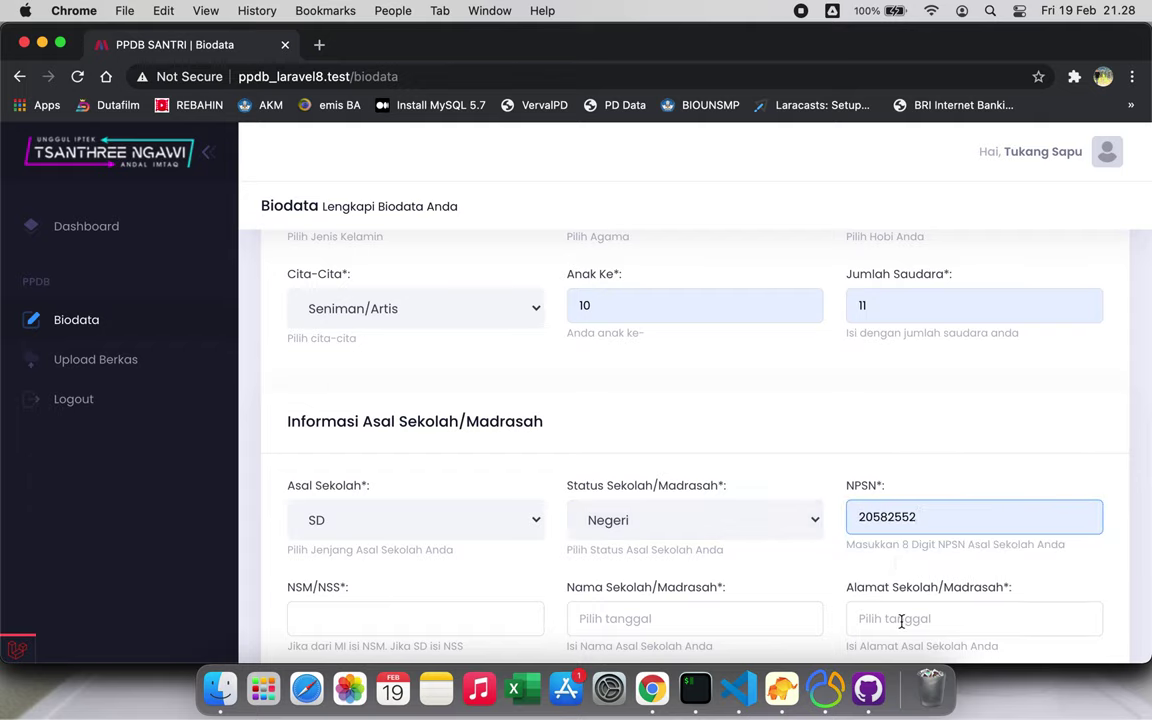
pyautogui.click(901, 621)
pyautogui.click(899, 586)
pyautogui.click(686, 632)
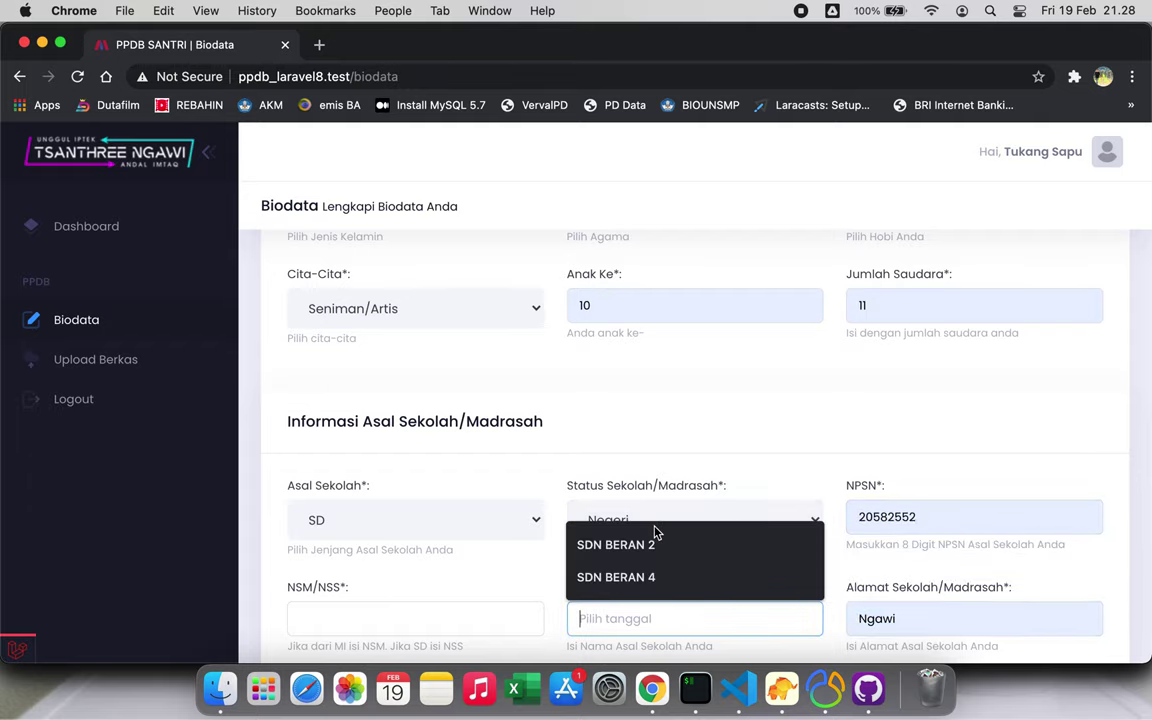
pyautogui.click(653, 547)
pyautogui.click(441, 622)
pyautogui.click(437, 582)
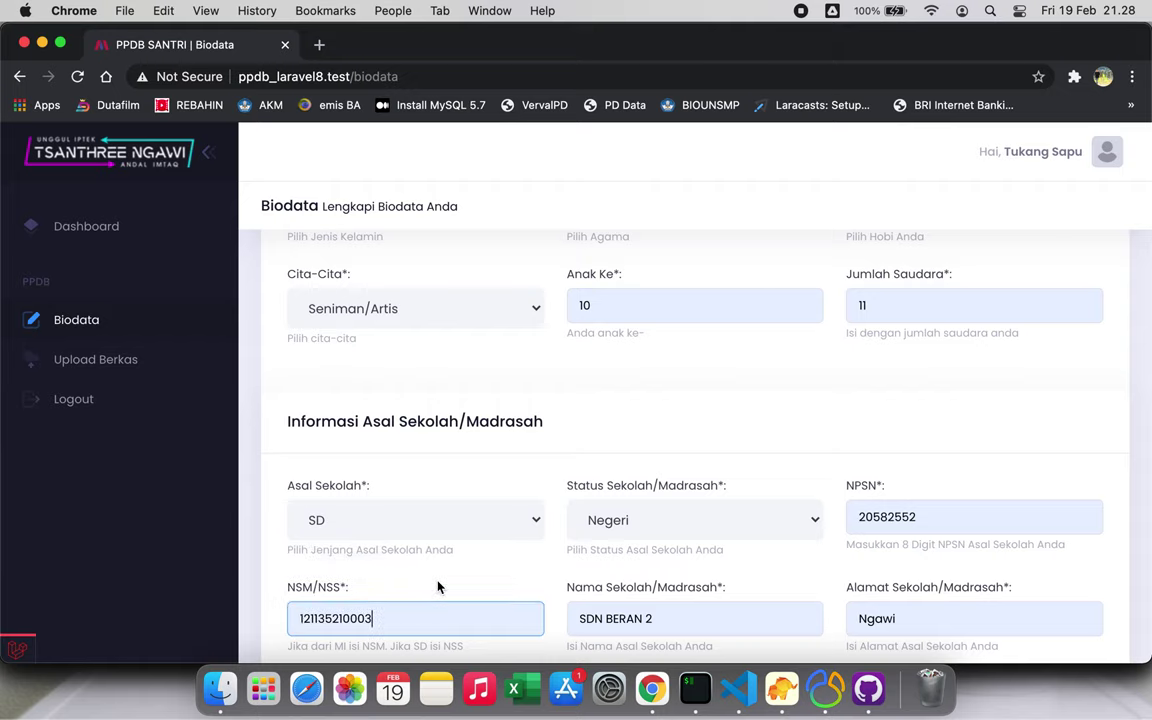
# Mark residence as living with parents, fill the home address and province JATIM
pyautogui.scroll(-5, 437, 586)
pyautogui.click(441, 502)
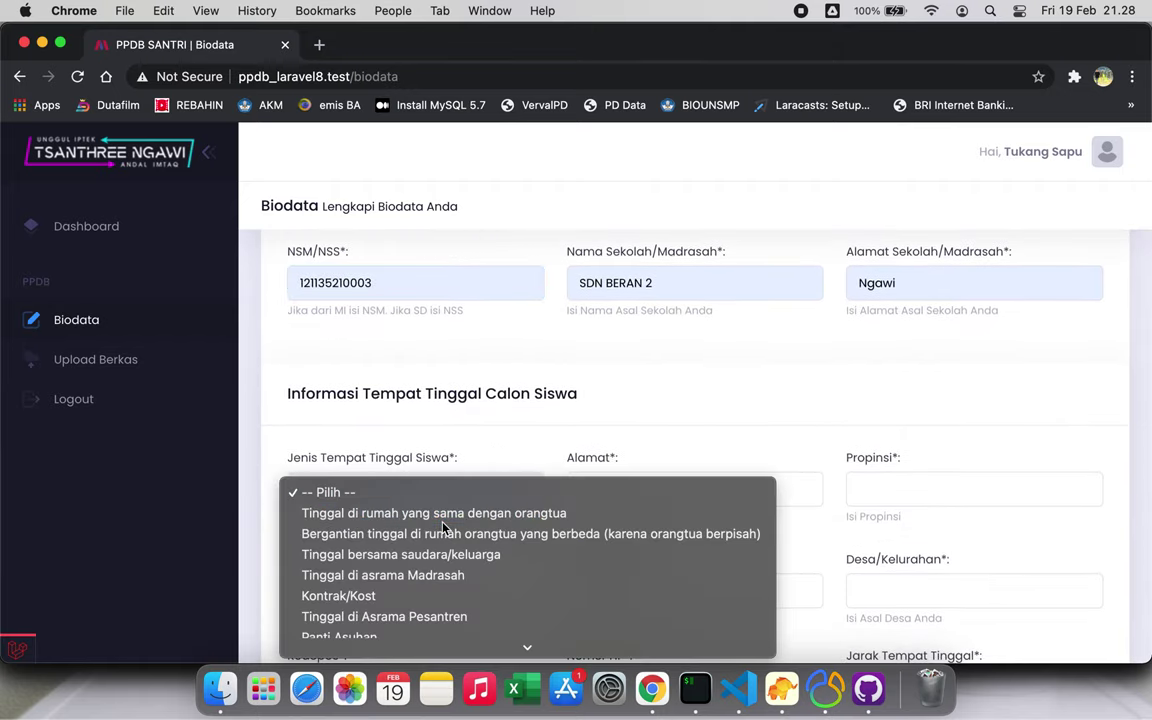
pyautogui.click(443, 518)
pyautogui.click(591, 495)
pyautogui.click(600, 527)
pyautogui.click(869, 488)
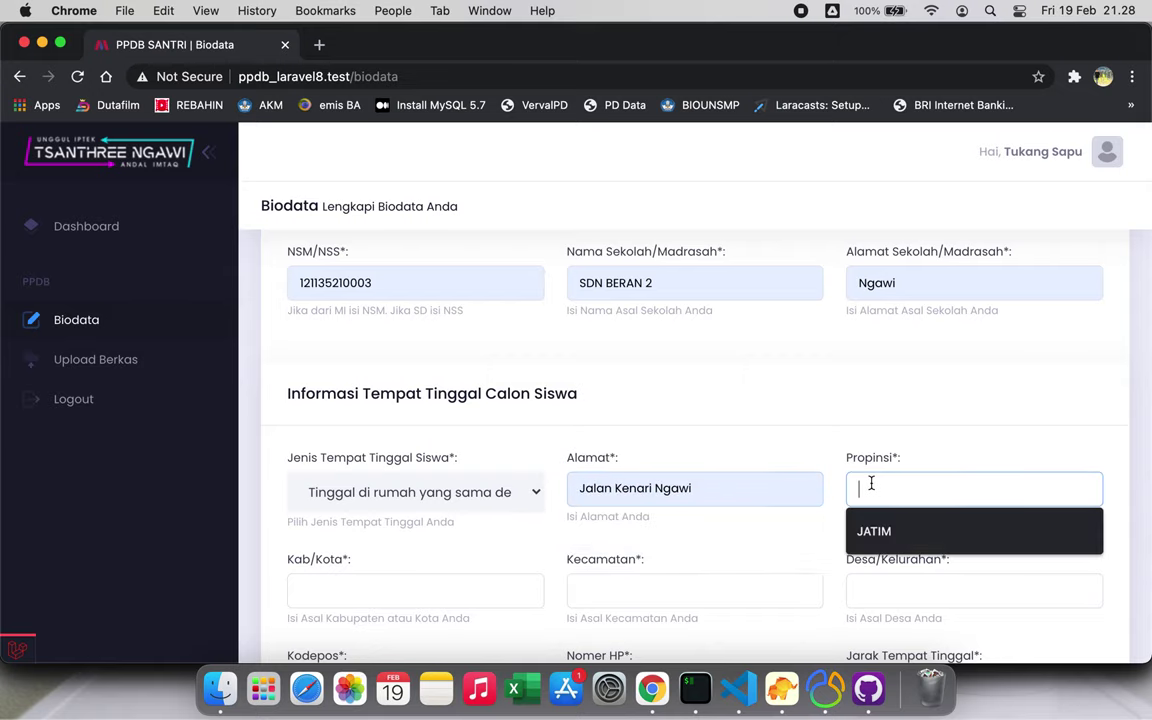
pyautogui.click(869, 530)
# Fill village BERAN, subdistrict NGAWI and regency/city NGAWI
pyautogui.scroll(-2, 880, 530)
pyautogui.click(885, 487)
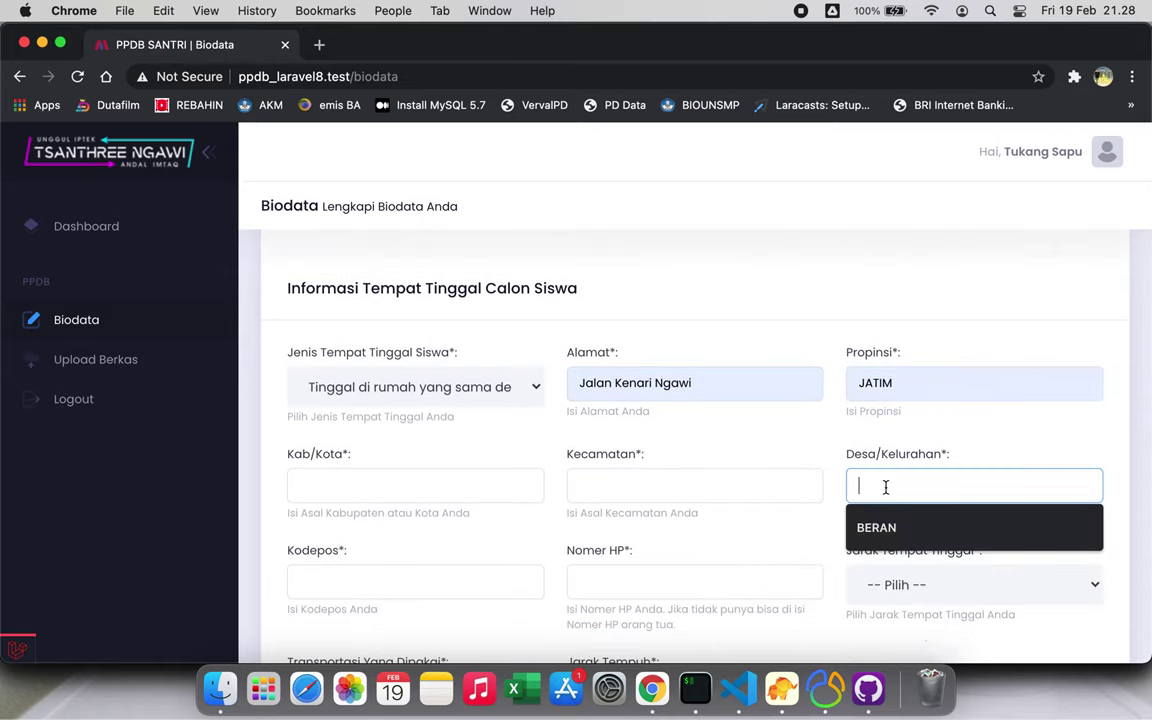
pyautogui.click(885, 530)
pyautogui.click(727, 486)
pyautogui.click(620, 527)
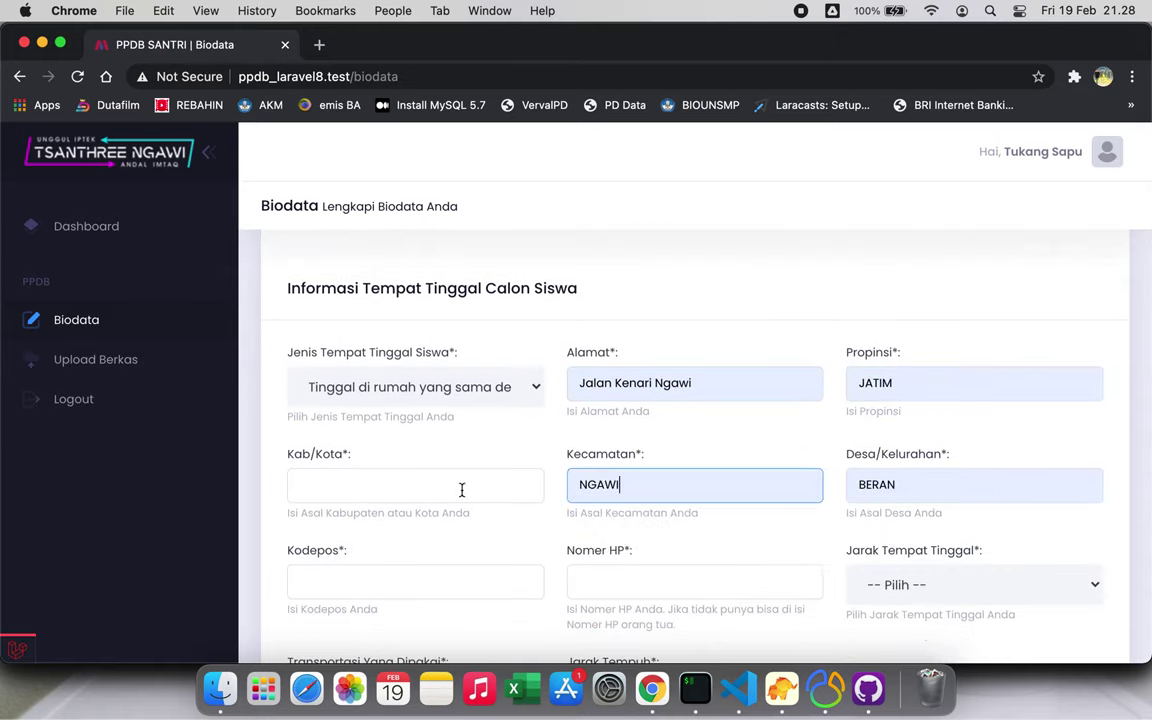
pyautogui.click(458, 488)
pyautogui.click(418, 526)
# Fill postcode 63216 and the phone number from the saved suggestion
pyautogui.scroll(-2, 419, 525)
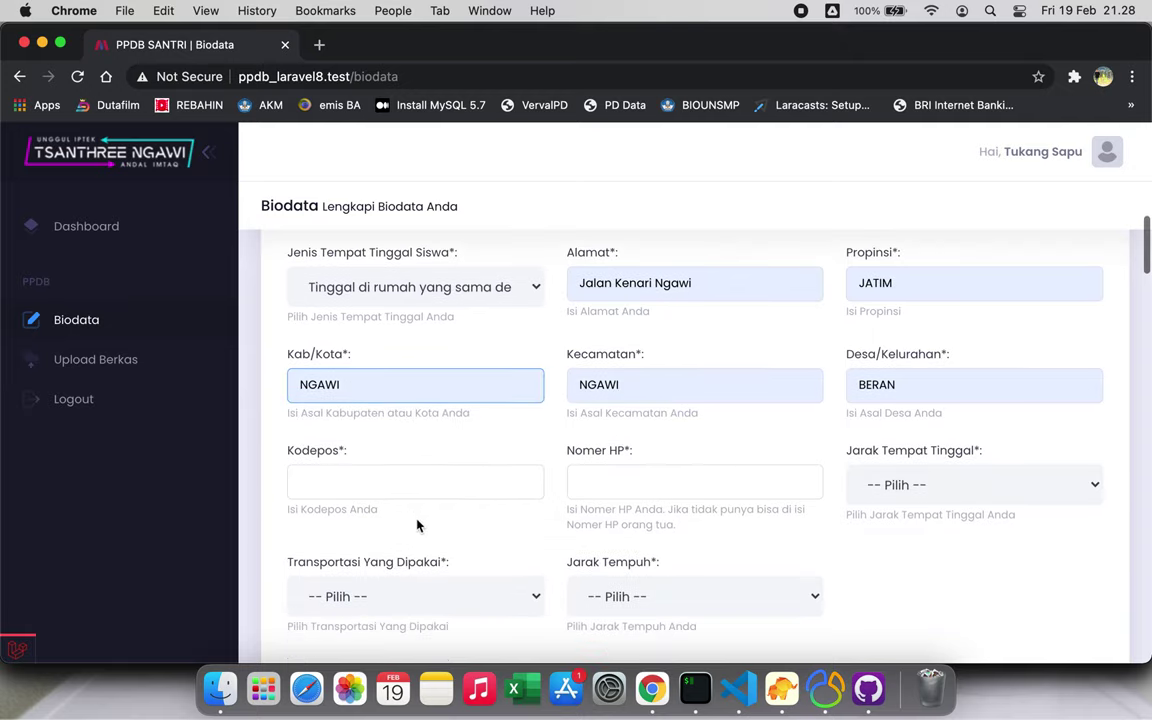
pyautogui.click(404, 486)
pyautogui.click(388, 525)
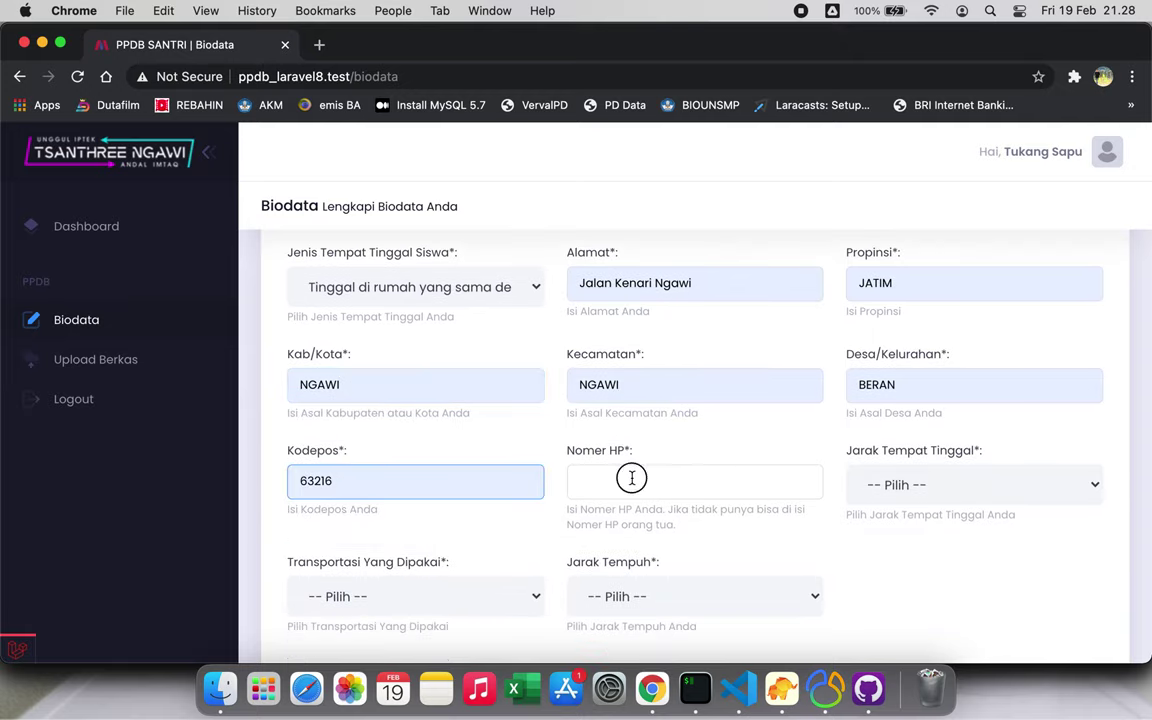
pyautogui.click(630, 478)
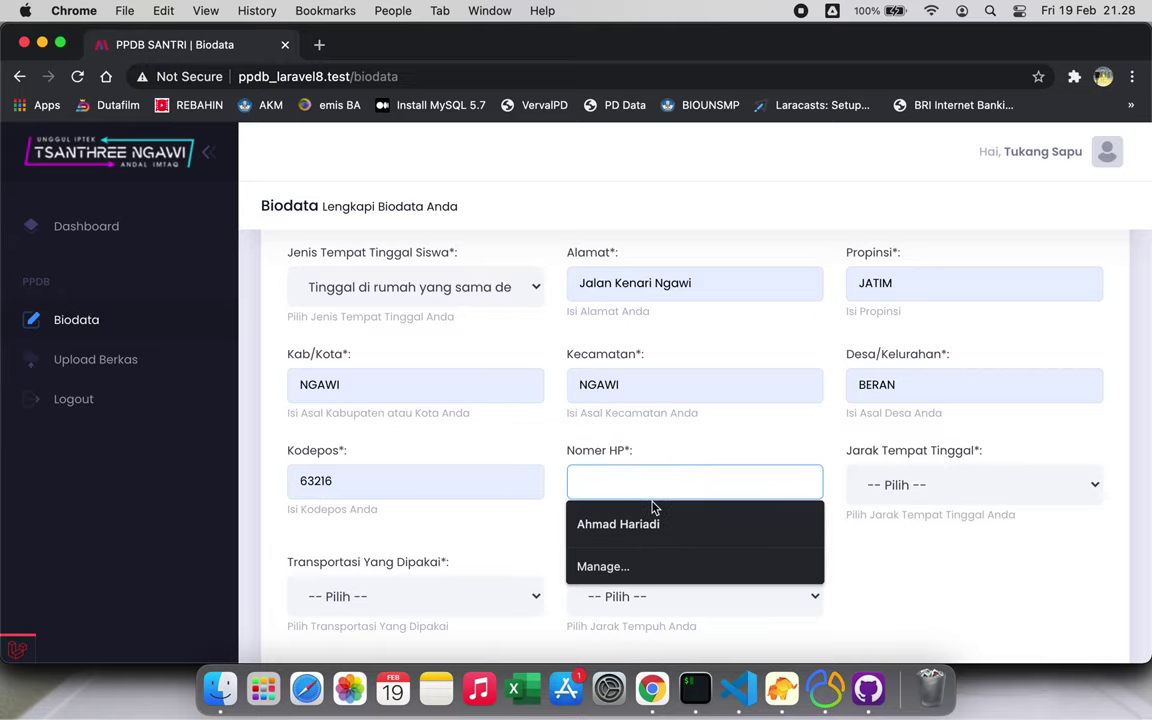
pyautogui.write('0')
pyautogui.click(659, 512)
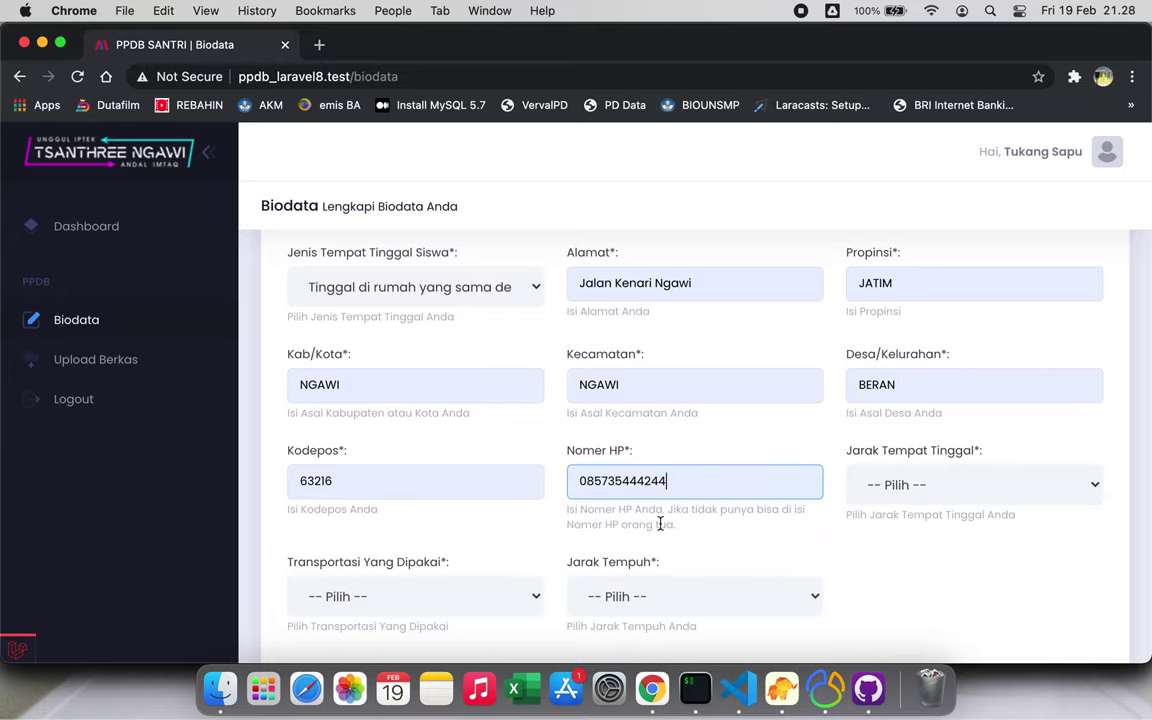
# Set distance Kurang dari 5 Km, transport Sepeda Motor and travel time Kurang dari 10 menit
pyautogui.click(946, 492)
pyautogui.click(942, 508)
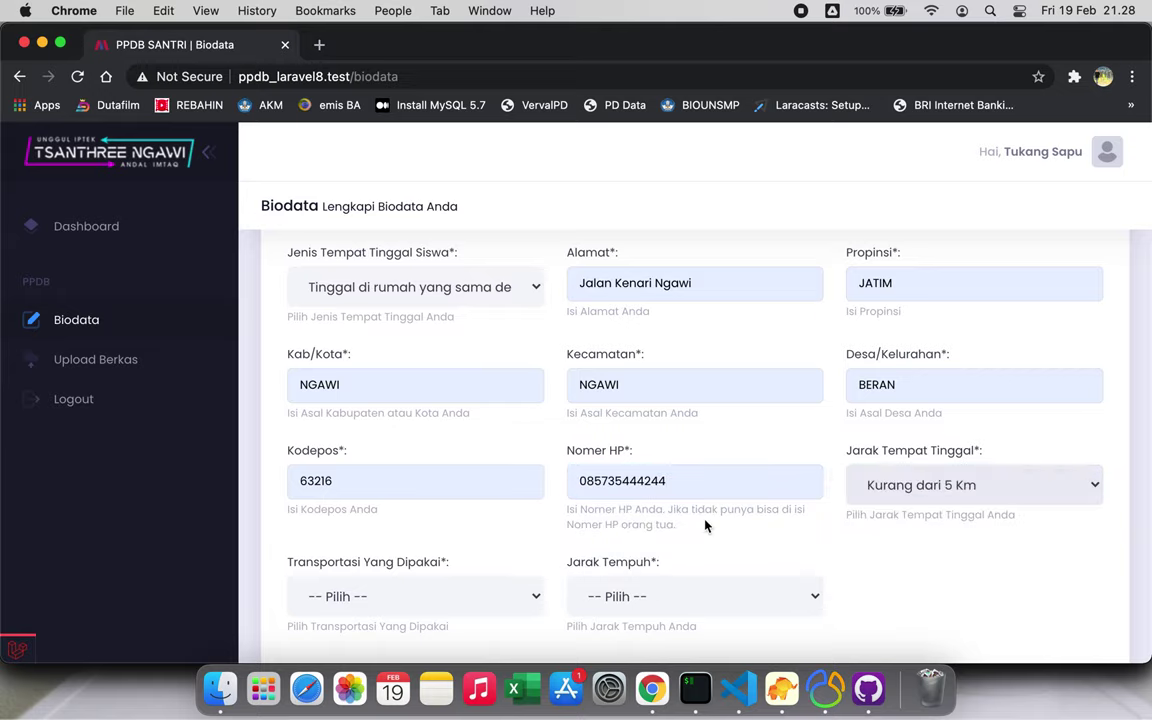
pyautogui.scroll(-3, 707, 522)
pyautogui.click(494, 472)
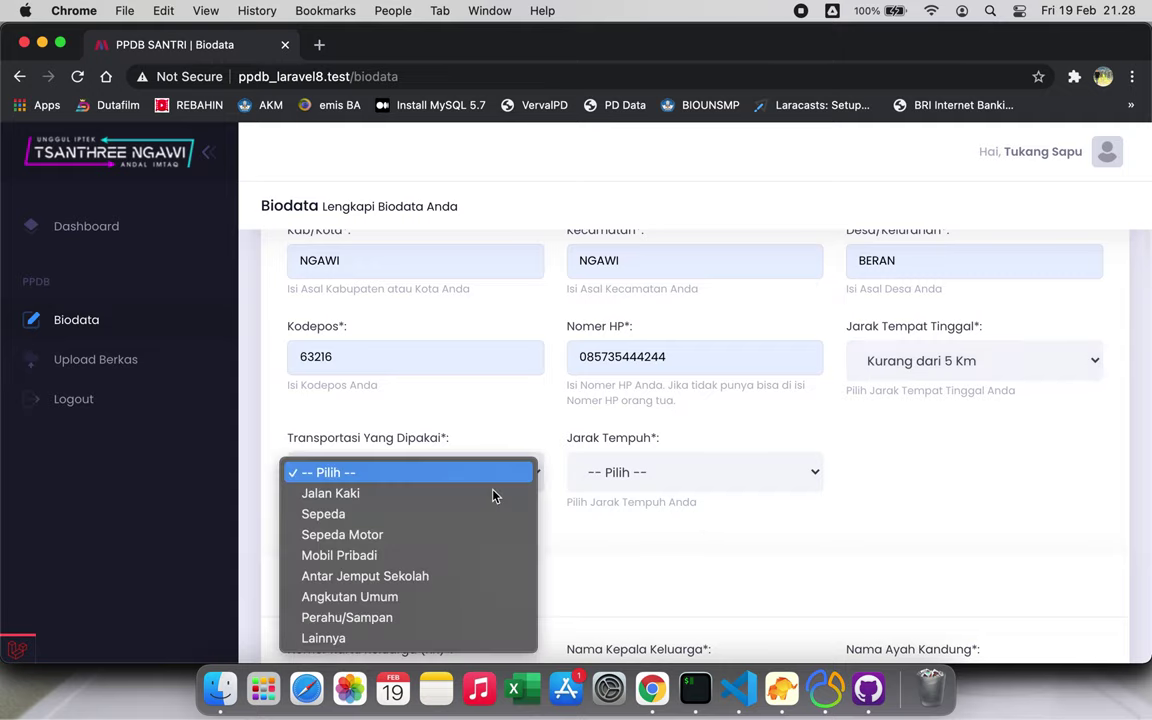
pyautogui.click(381, 535)
pyautogui.click(656, 476)
pyautogui.click(662, 494)
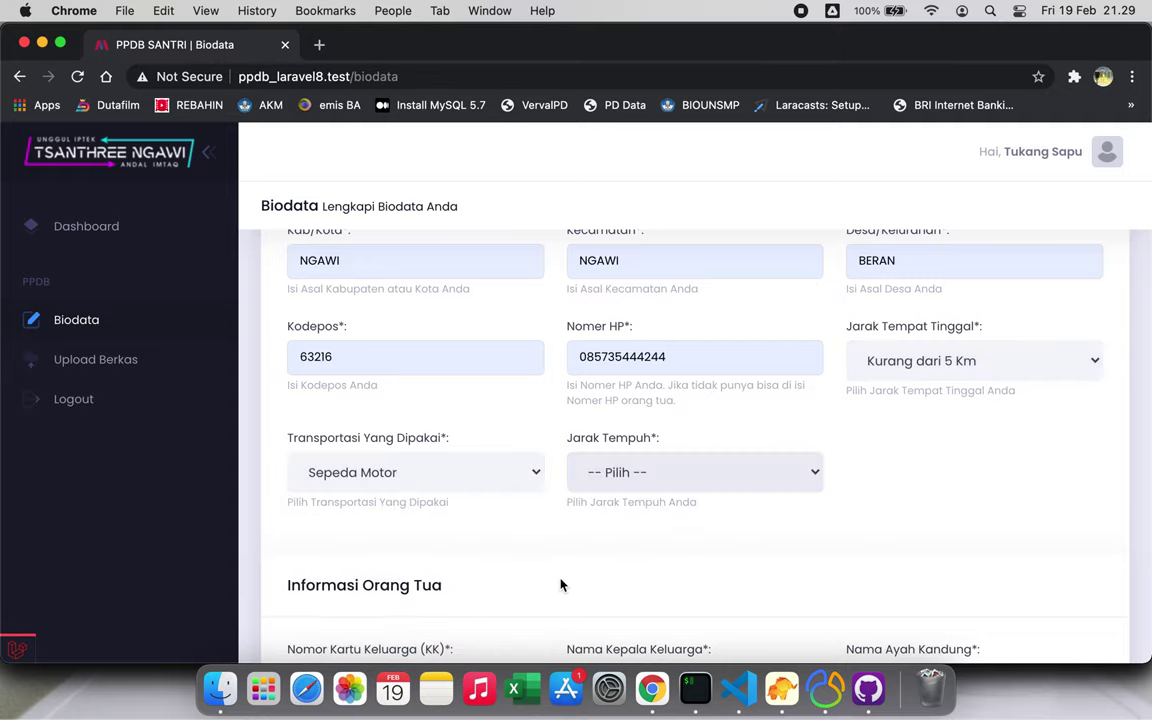
pyautogui.scroll(-5, 555, 586)
# Autofill the family card number, head of family's name and father's name
pyautogui.click(482, 357)
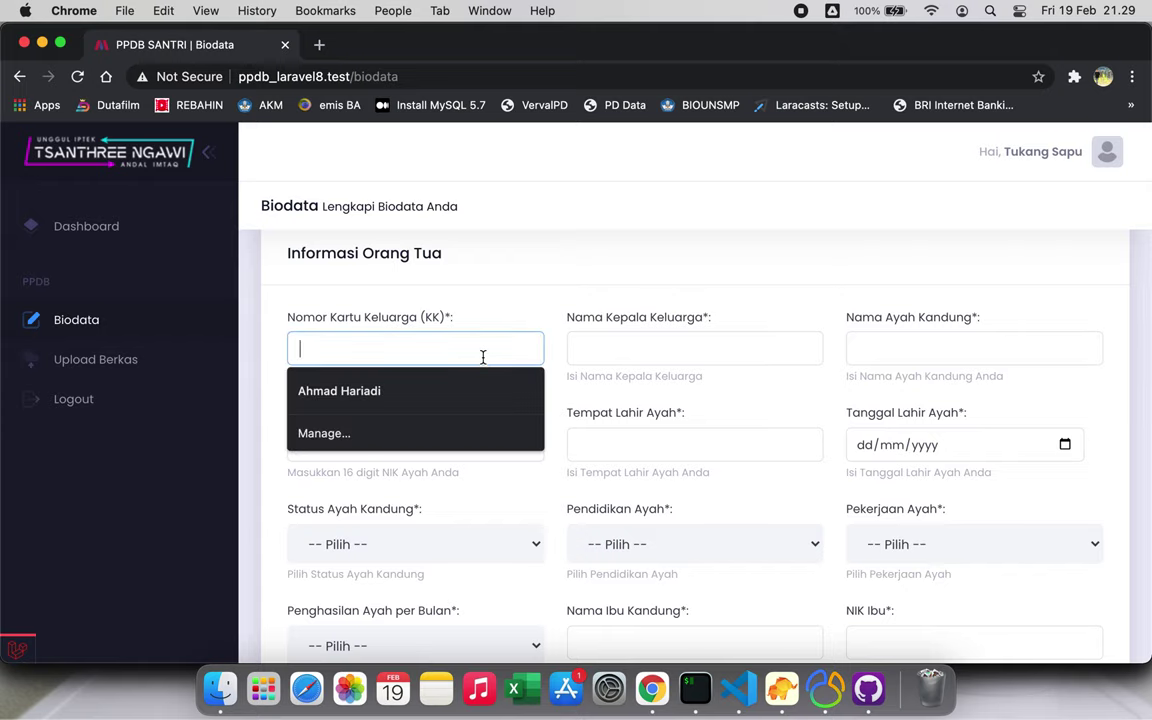
pyautogui.write('3')
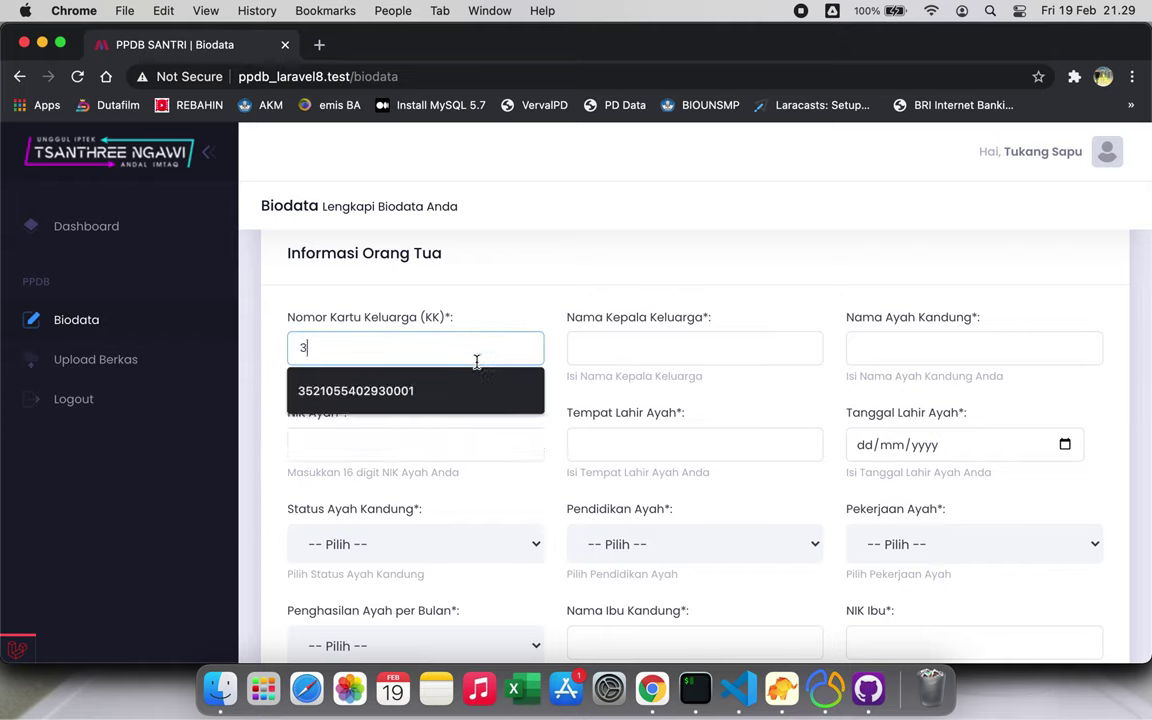
pyautogui.click(470, 391)
pyautogui.click(597, 356)
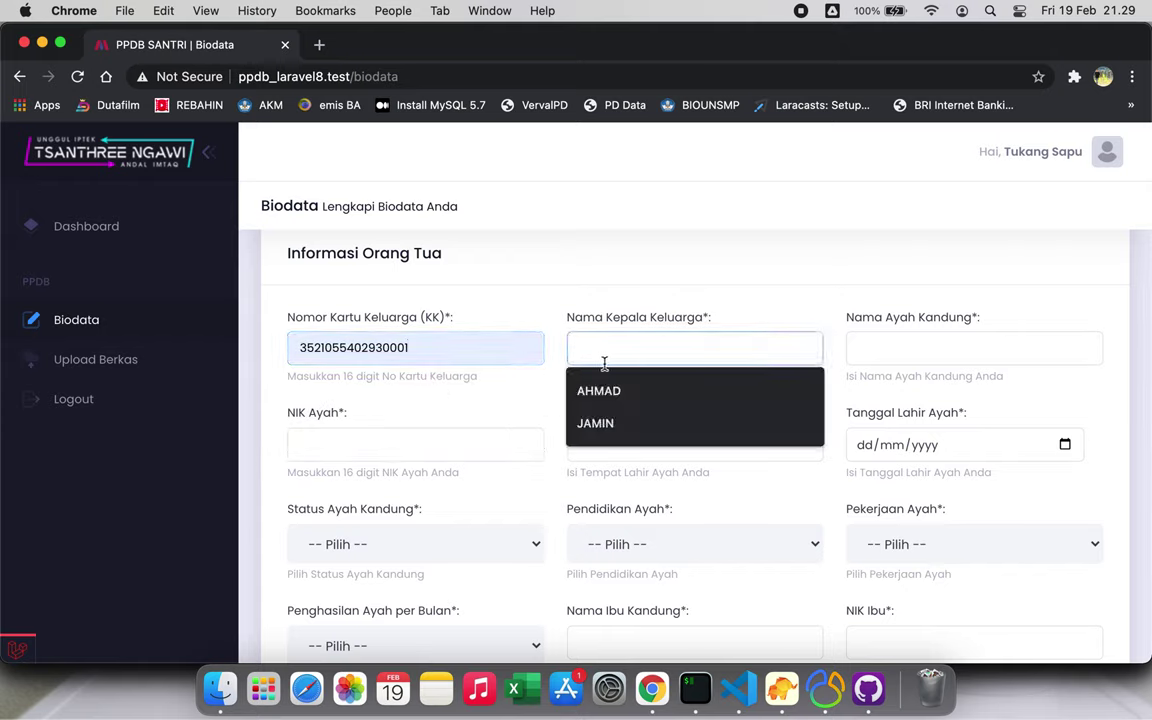
pyautogui.click(612, 393)
pyautogui.click(899, 353)
pyautogui.click(887, 391)
# Fill the father's NIK, birthplace NGAWI and birth date 08/02/2021
pyautogui.click(432, 447)
pyautogui.click(423, 486)
pyautogui.click(604, 447)
pyautogui.click(615, 483)
pyautogui.click(1065, 446)
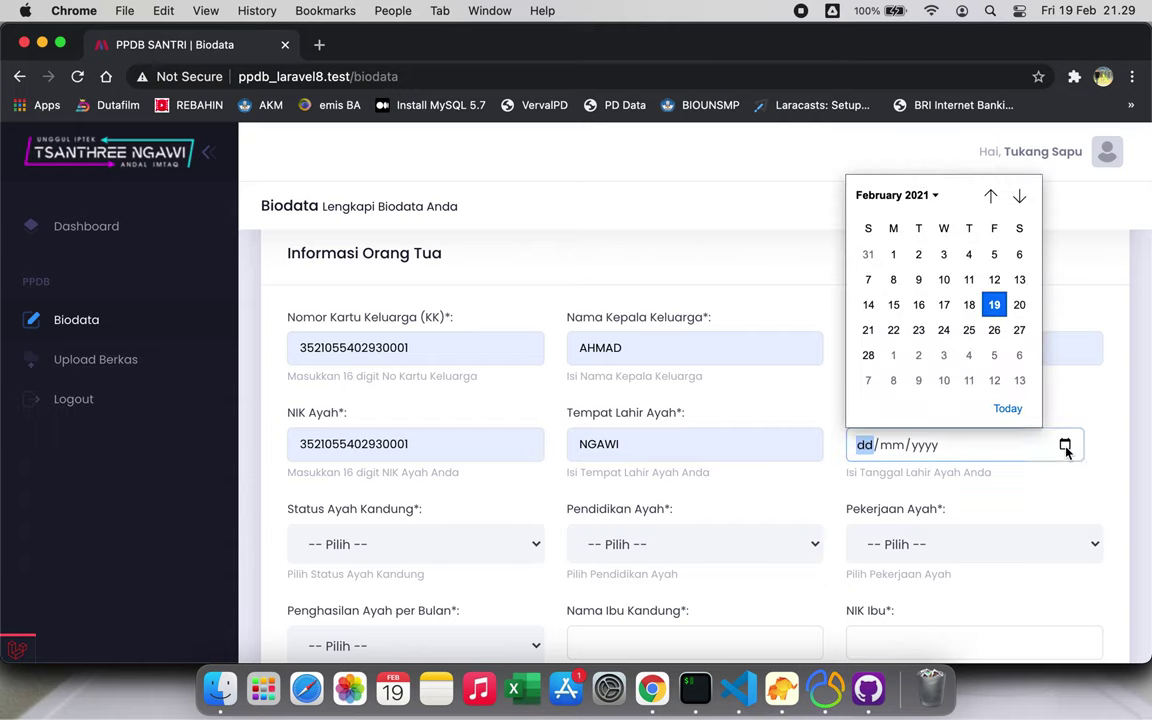
pyautogui.click(887, 274)
# Set the father's status to Masih Hidup and education to SMA/Sederajat
pyautogui.scroll(-2, 725, 453)
pyautogui.scroll(-1, 725, 453)
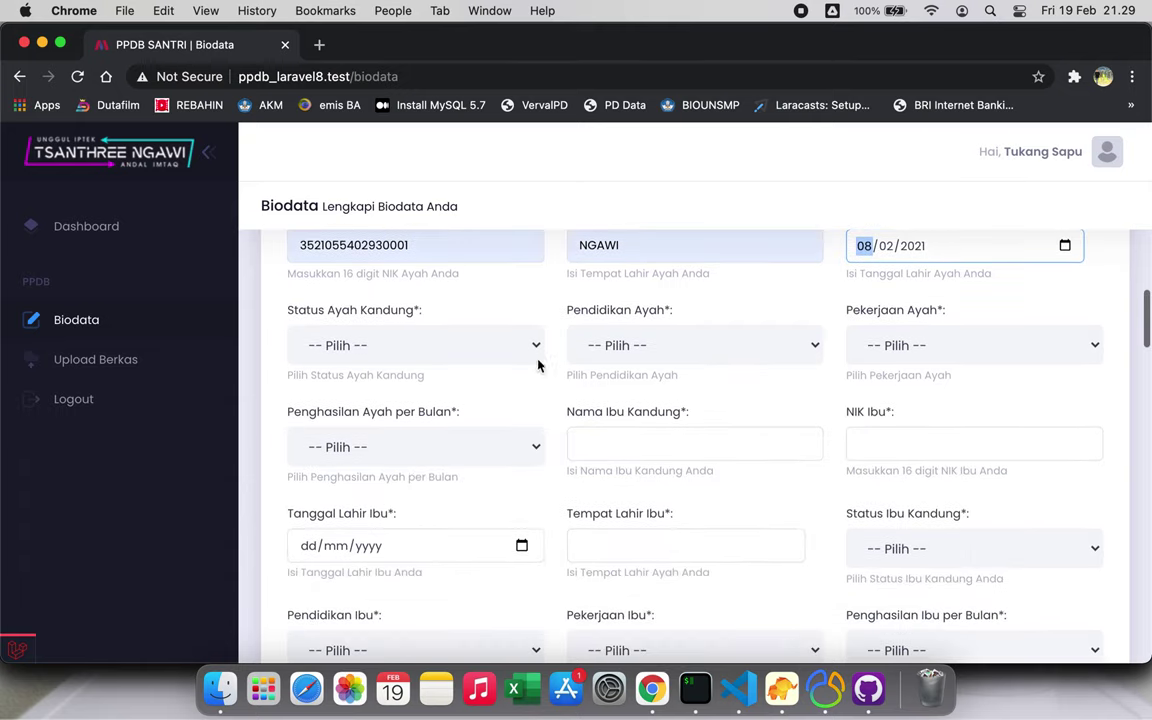
pyautogui.click(496, 341)
pyautogui.click(479, 384)
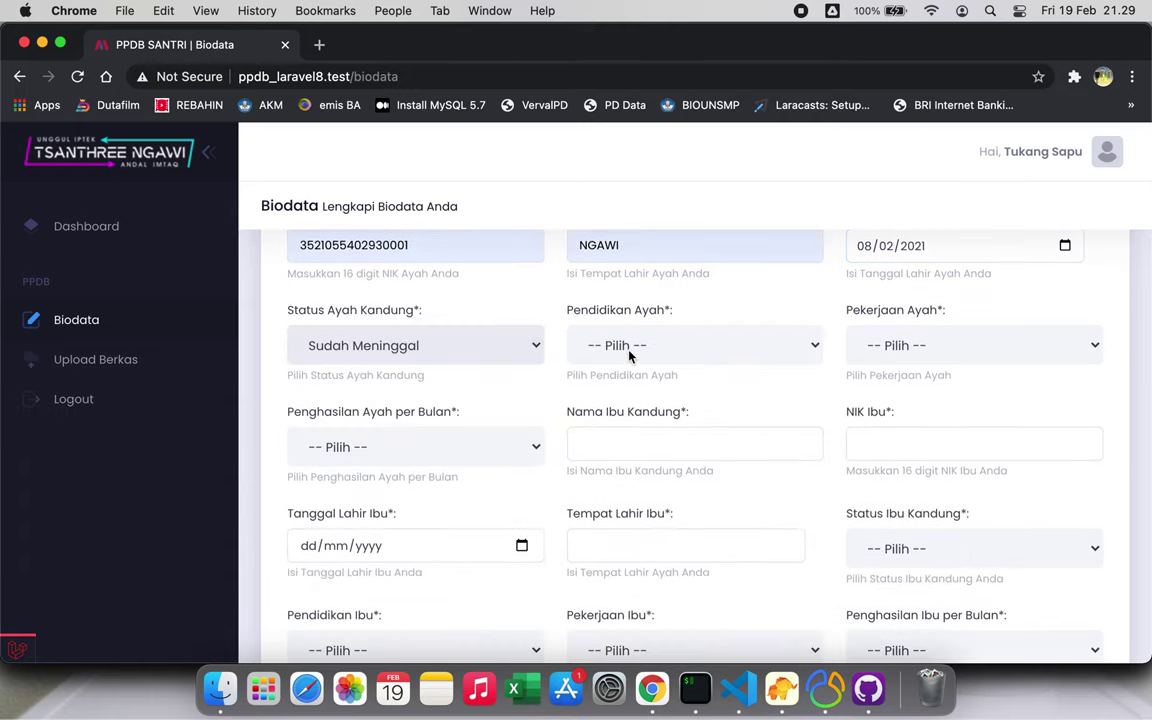
pyautogui.click(523, 345)
pyautogui.click(481, 328)
pyautogui.click(663, 342)
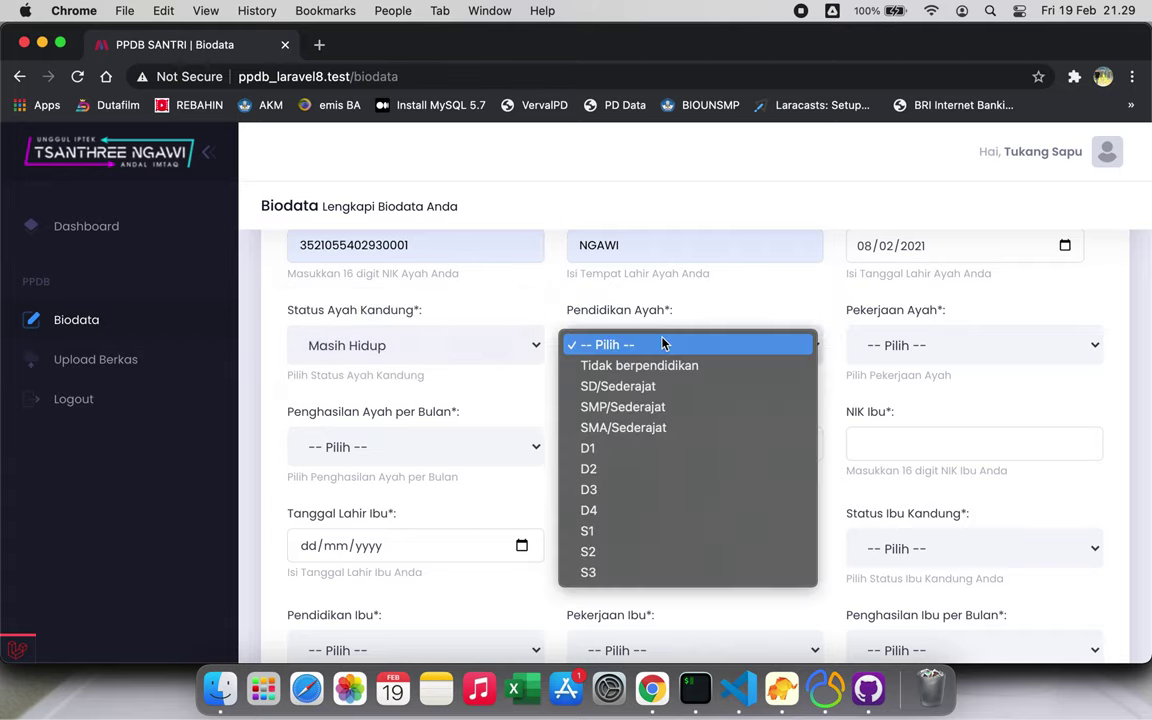
pyautogui.click(623, 427)
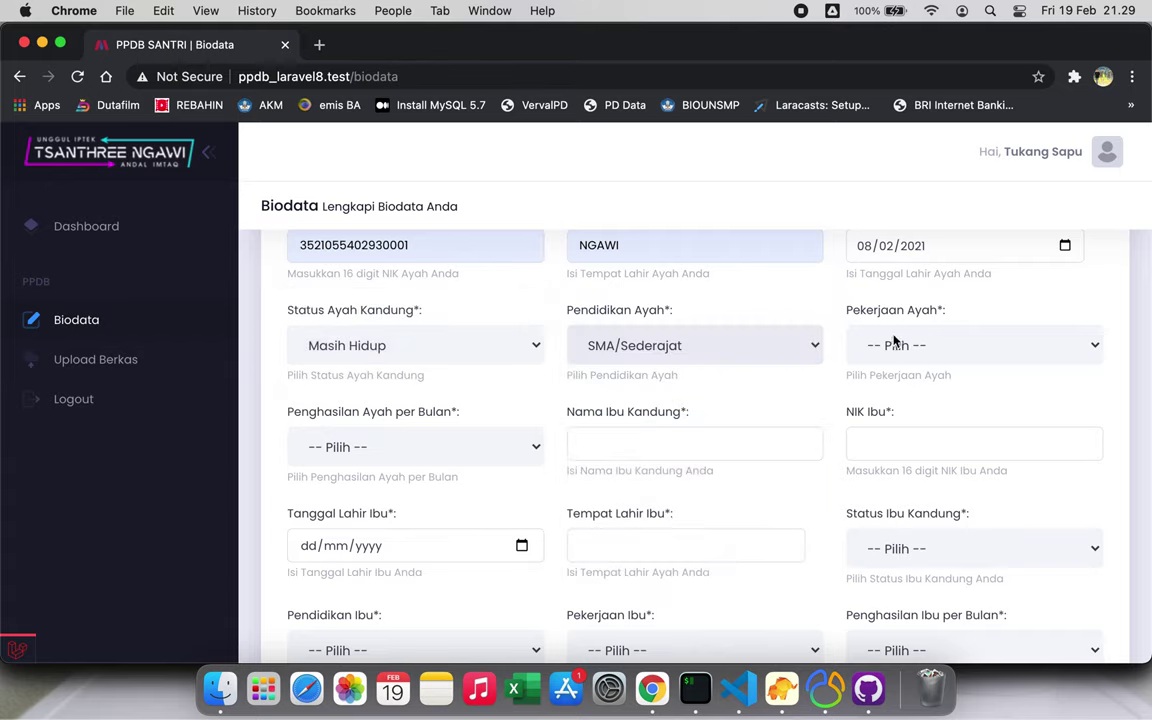
# Set the father's occupation to TNI/Polisi and income Rp 500.001 - Rp 1.000.000
pyautogui.click(895, 342)
pyautogui.click(880, 386)
pyautogui.click(895, 345)
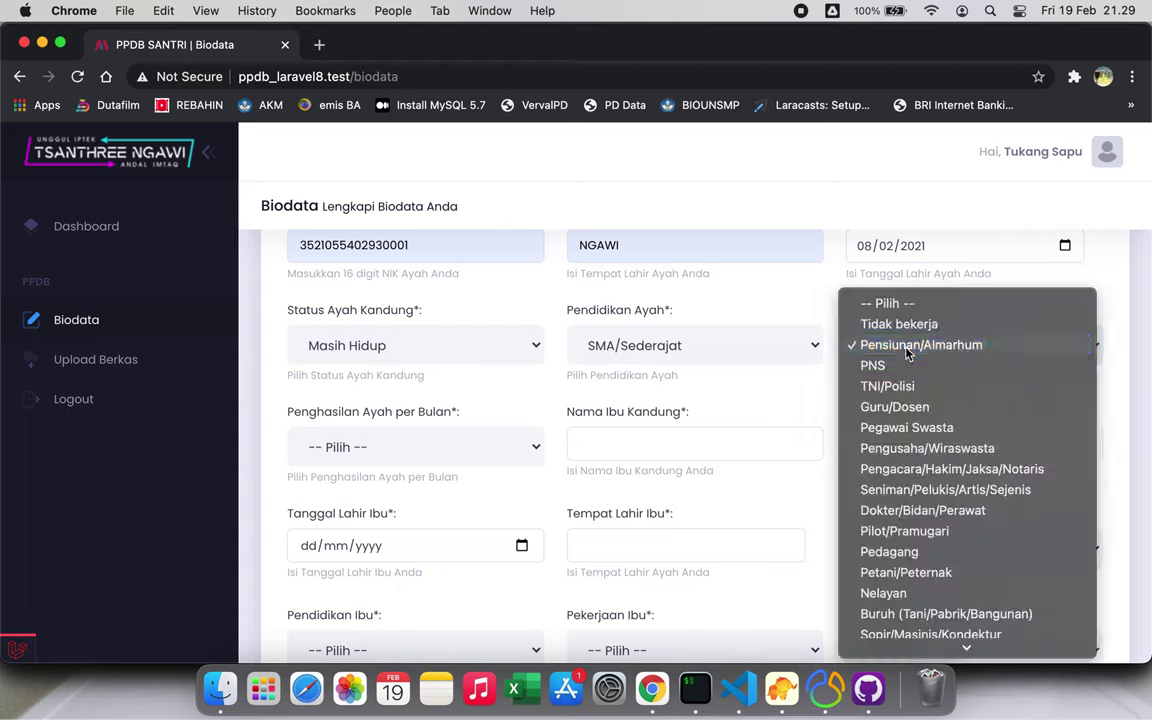
pyautogui.click(912, 390)
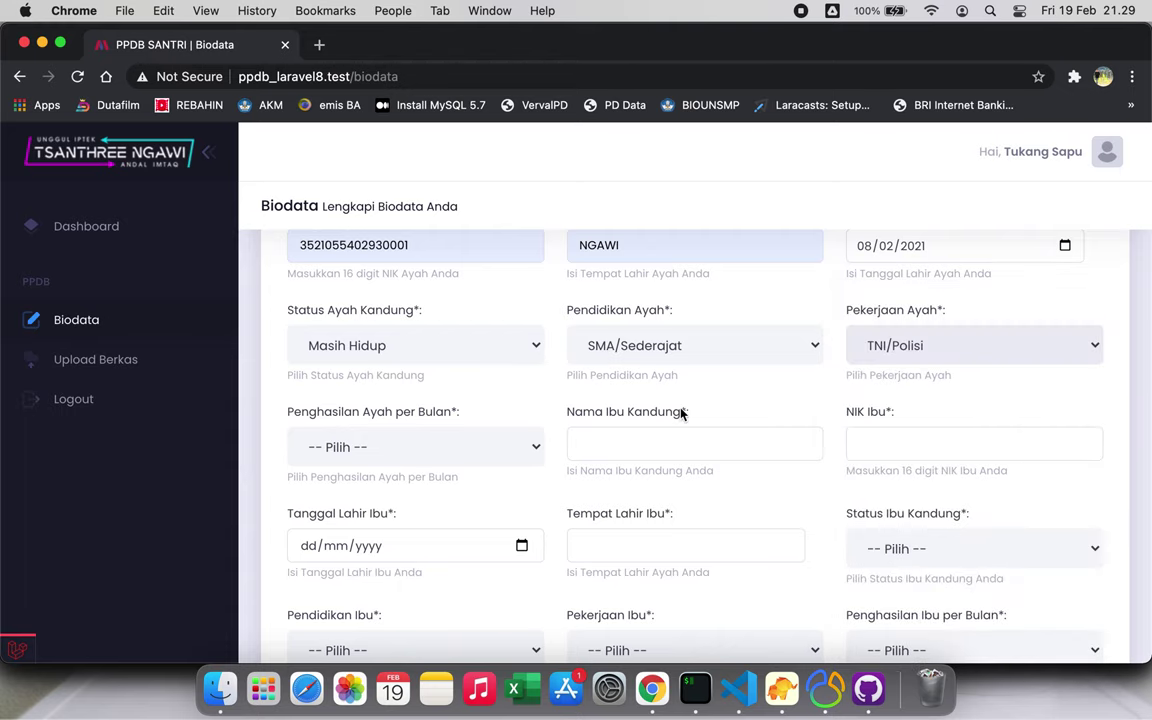
pyautogui.click(458, 447)
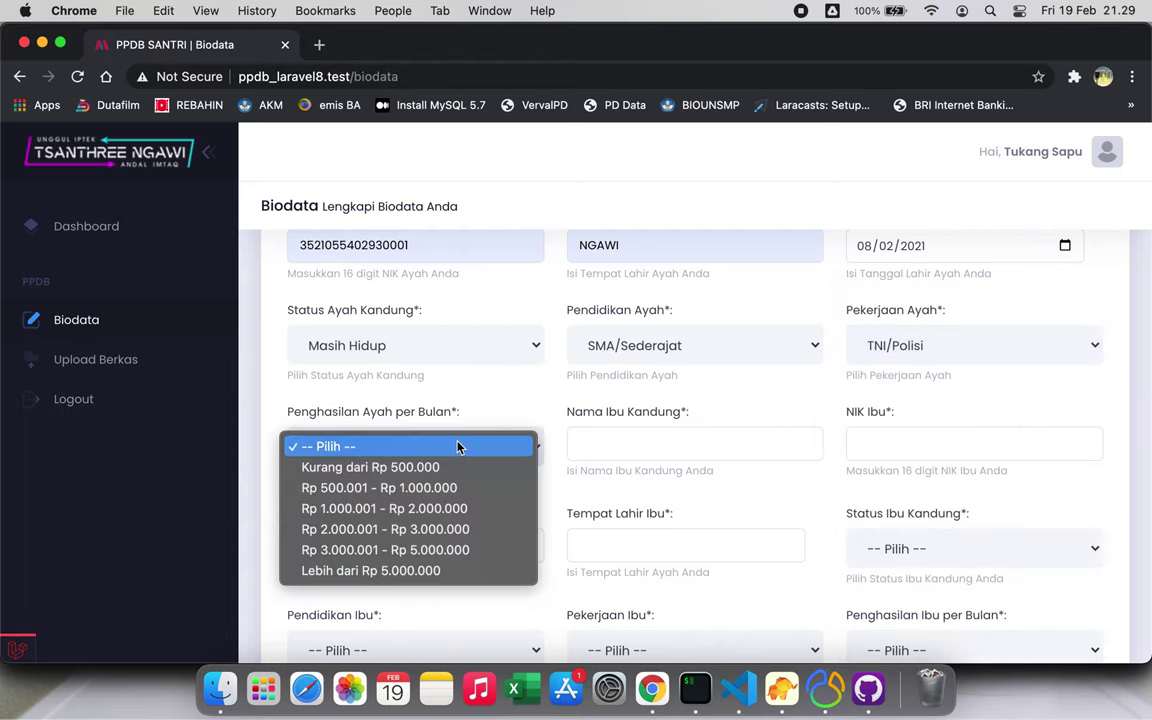
pyautogui.click(447, 488)
pyautogui.scroll(-3, 445, 481)
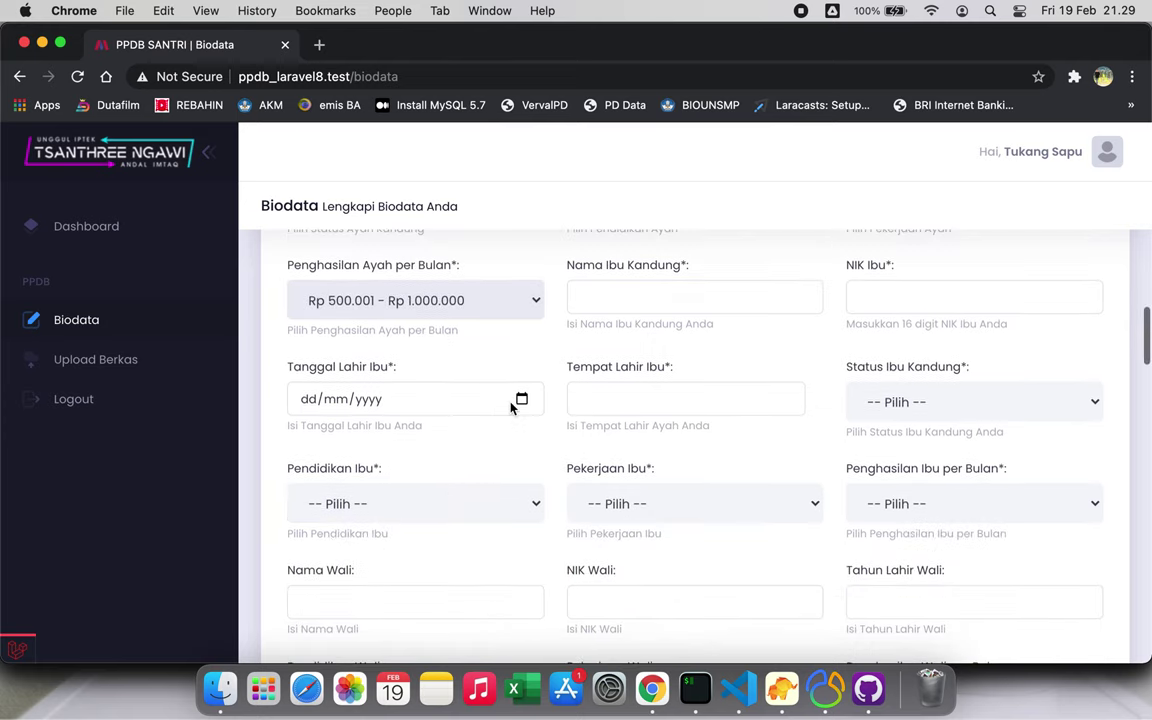
pyautogui.click(521, 400)
# Set the mother's birth date 09/02/2021, birthplace NGAWI and status Masih Hidup
pyautogui.click(359, 232)
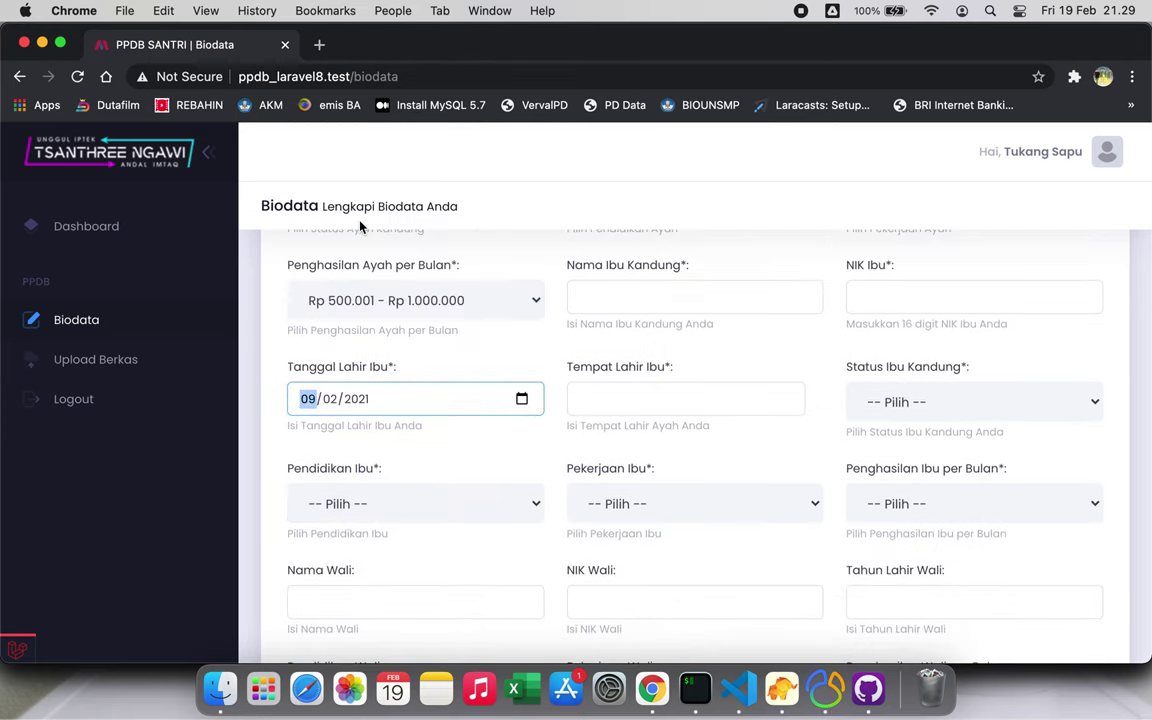
pyautogui.click(609, 391)
pyautogui.click(614, 432)
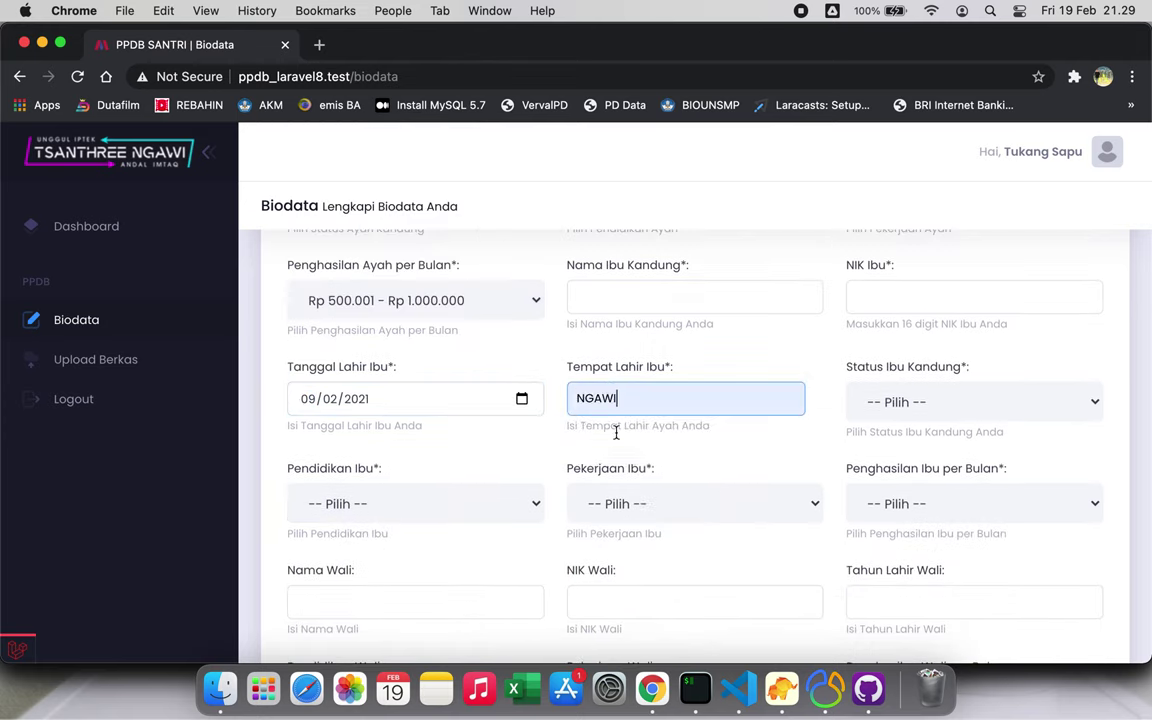
pyautogui.click(905, 403)
pyautogui.click(916, 423)
# Set the mother's education SD/Sederajat, occupation Guru/Dosen, income Rp 2.000.001 - Rp 3.000.000
pyautogui.click(491, 502)
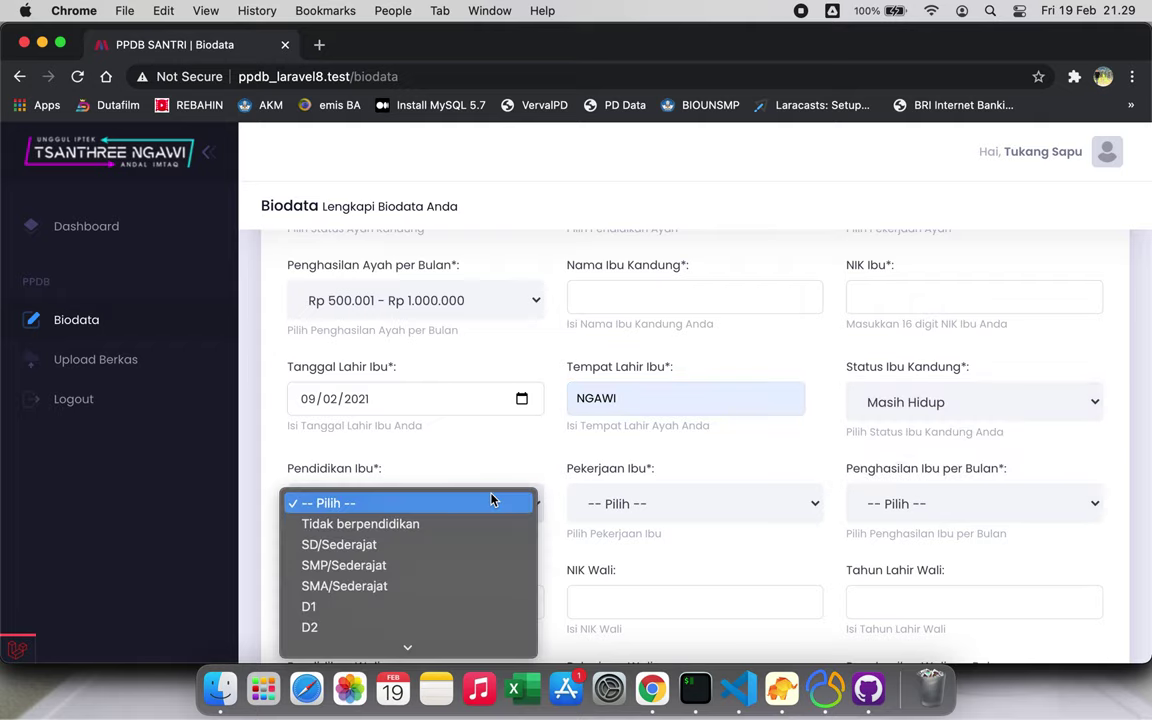
pyautogui.click(422, 556)
pyautogui.click(648, 511)
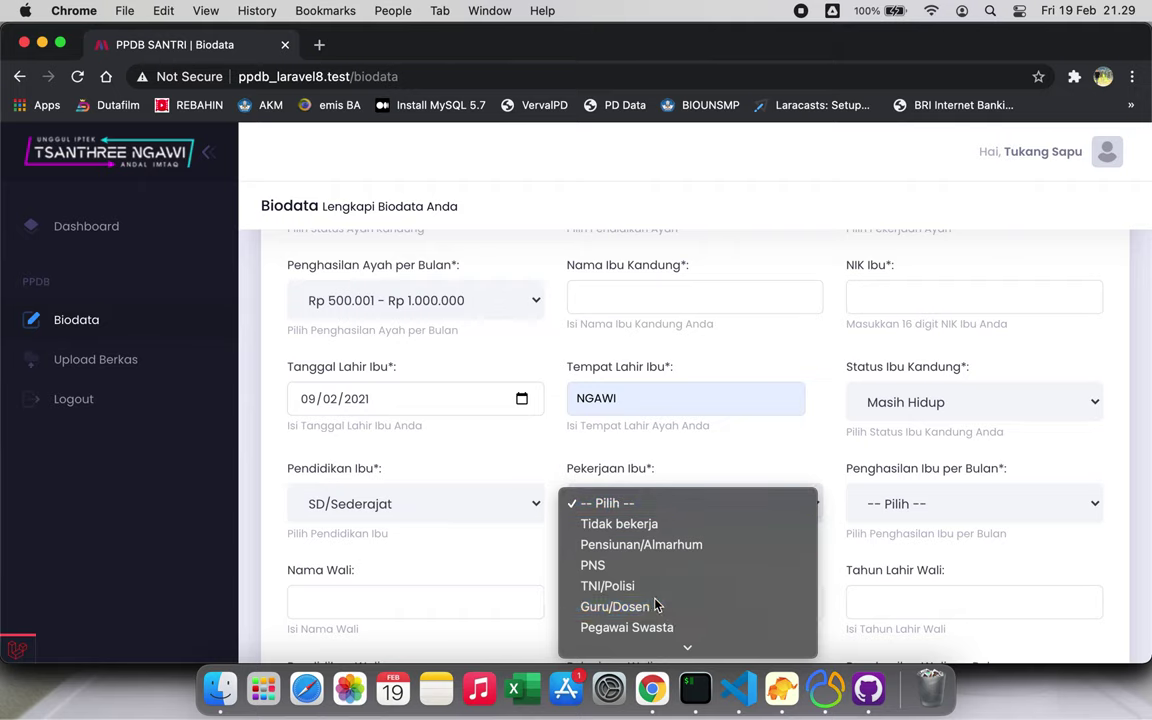
pyautogui.click(657, 606)
pyautogui.click(926, 505)
pyautogui.click(920, 585)
# Fill HP Orang Tua with the parents' phone number from saved entries
pyautogui.scroll(-2, 924, 583)
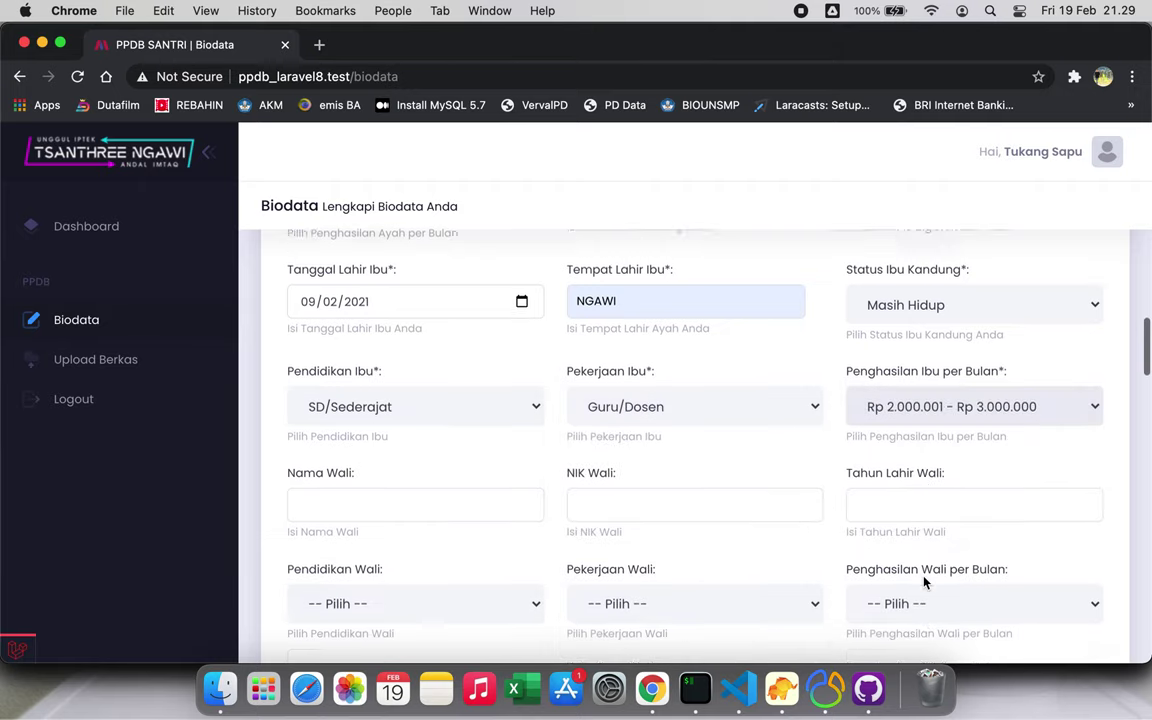
pyautogui.scroll(-4, 924, 581)
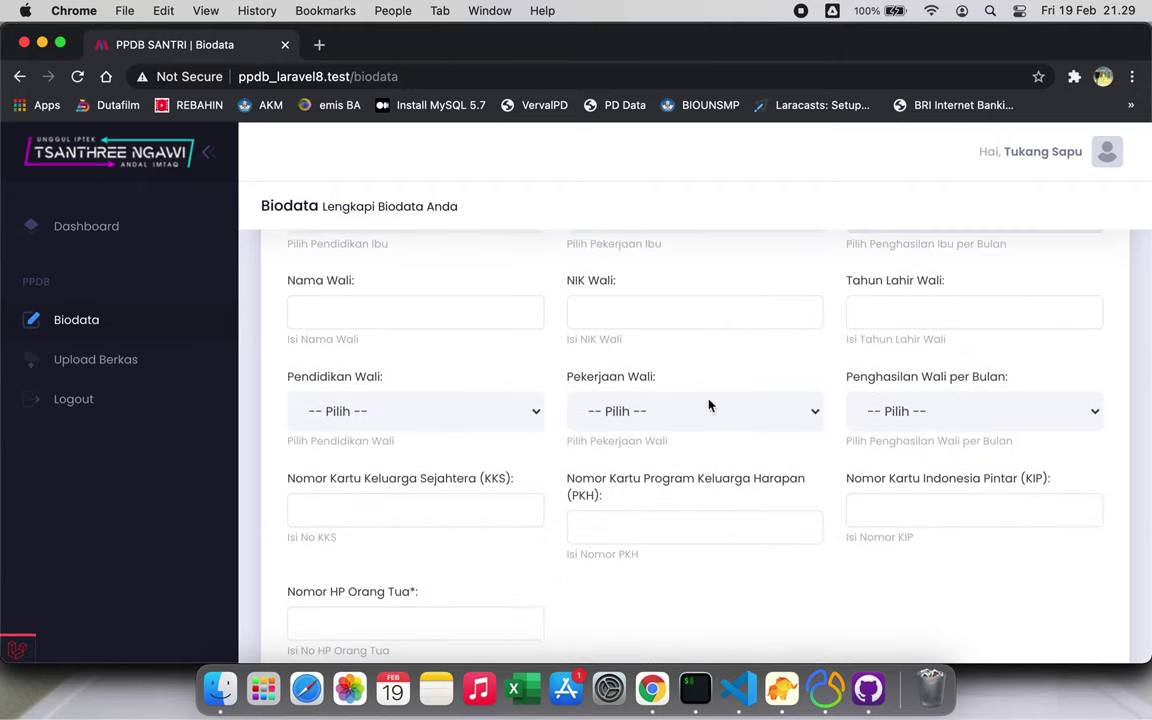
pyautogui.scroll(-2, 511, 499)
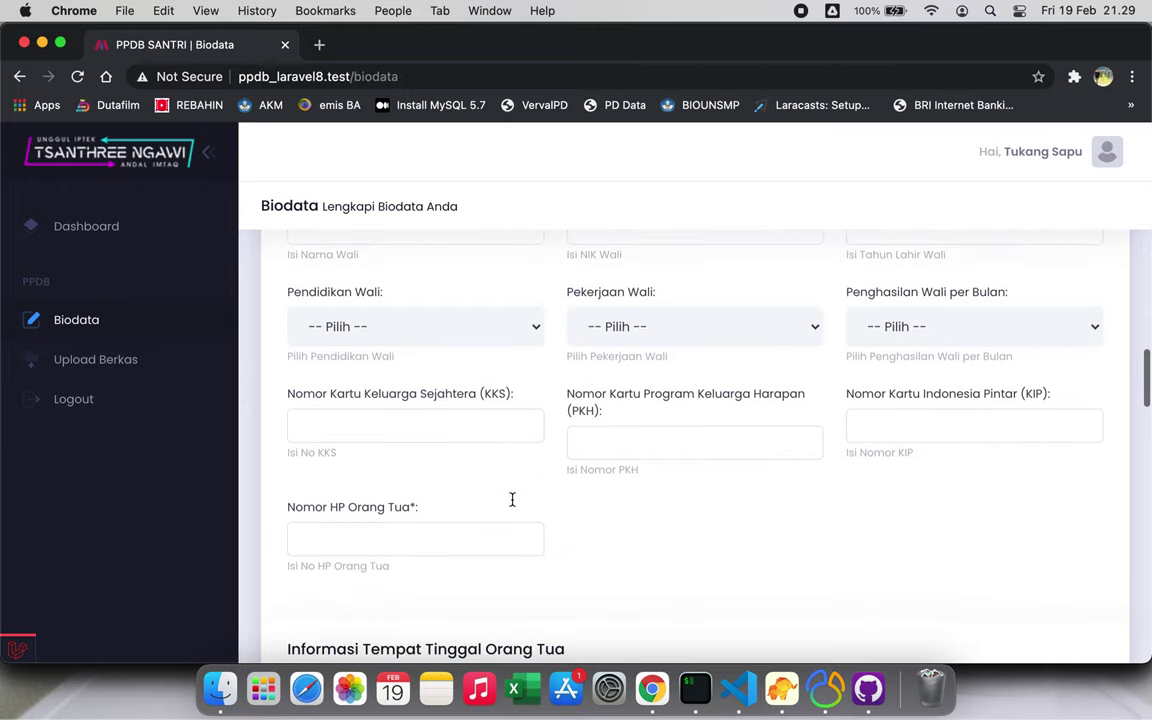
pyautogui.click(405, 529)
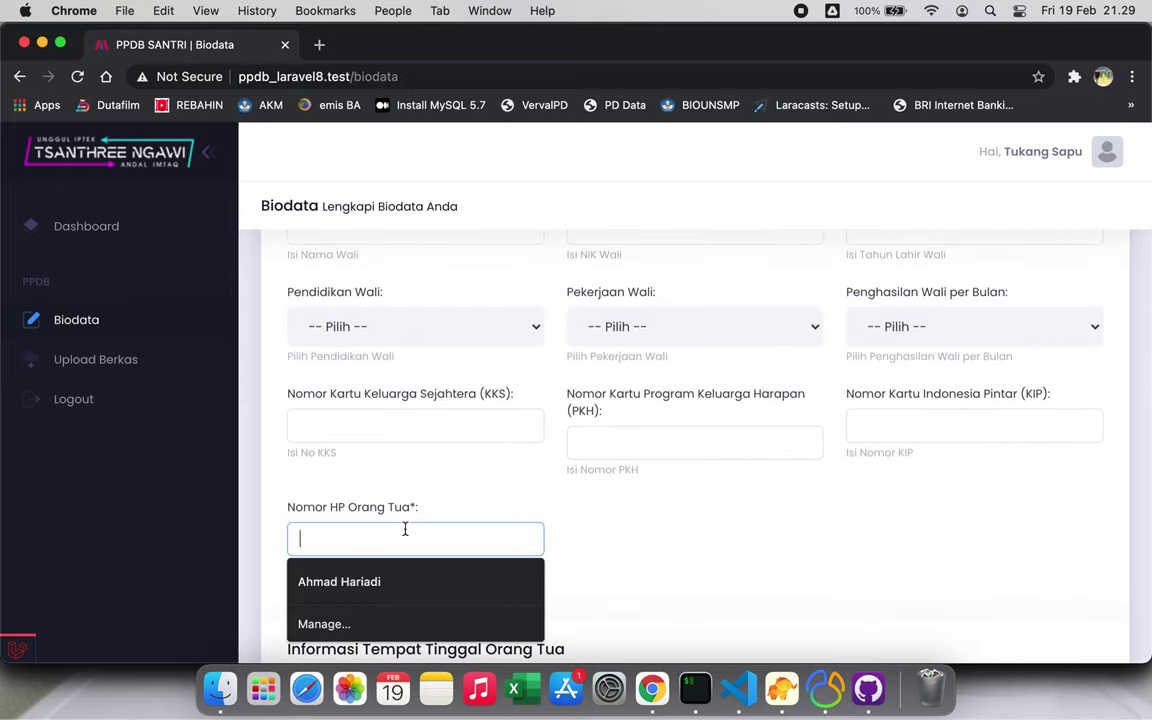
pyautogui.write('0')
pyautogui.click(393, 581)
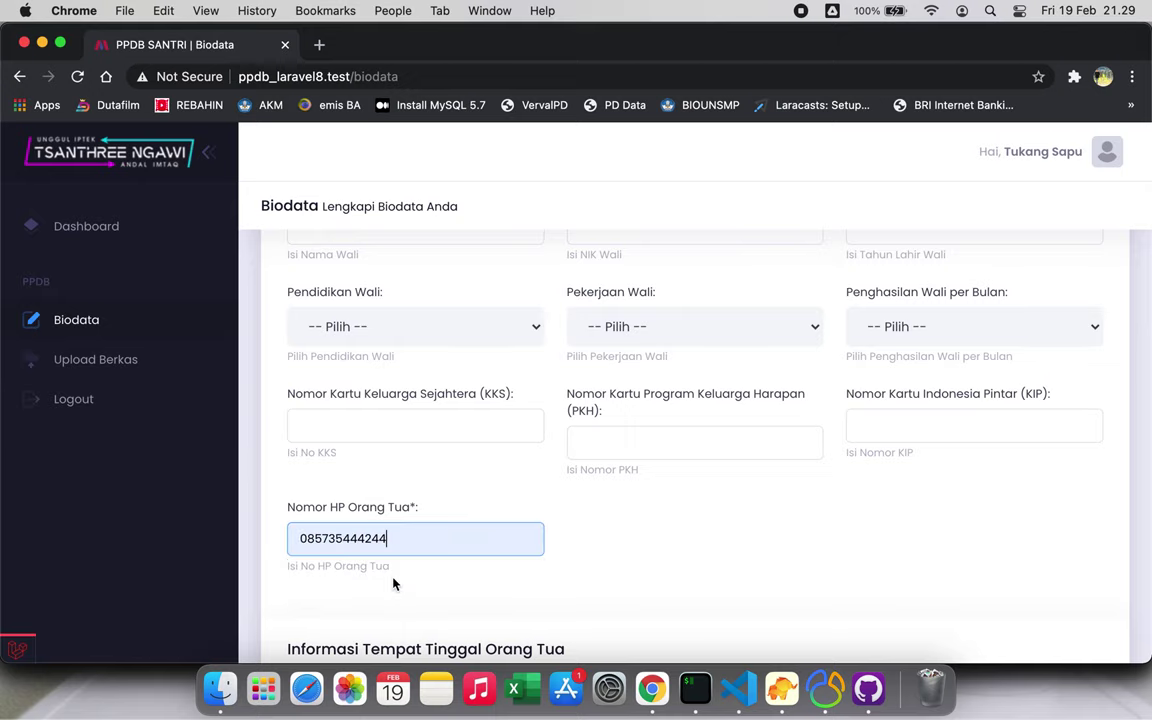
pyautogui.scroll(-5, 393, 583)
pyautogui.scroll(-3, 393, 583)
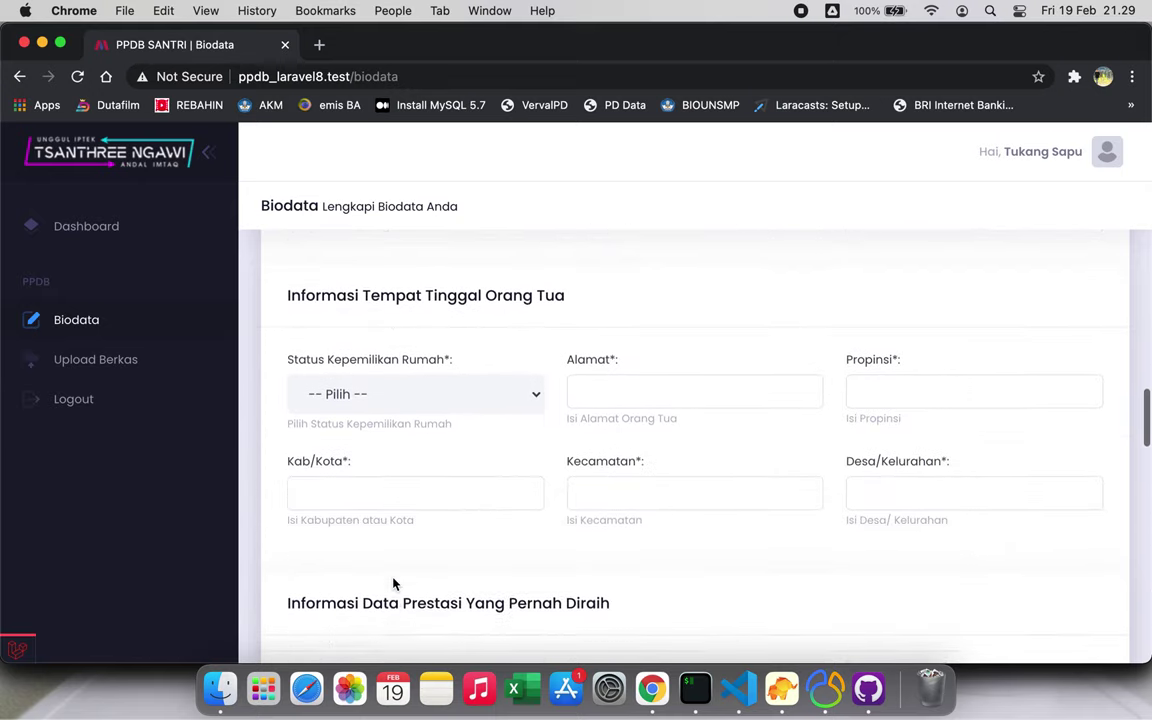
# Set ownership Milik Sendiri; autofill street address, province JATIM, village BERAN, subdistrict NGAWI
pyautogui.click(430, 372)
pyautogui.click(425, 392)
pyautogui.click(581, 368)
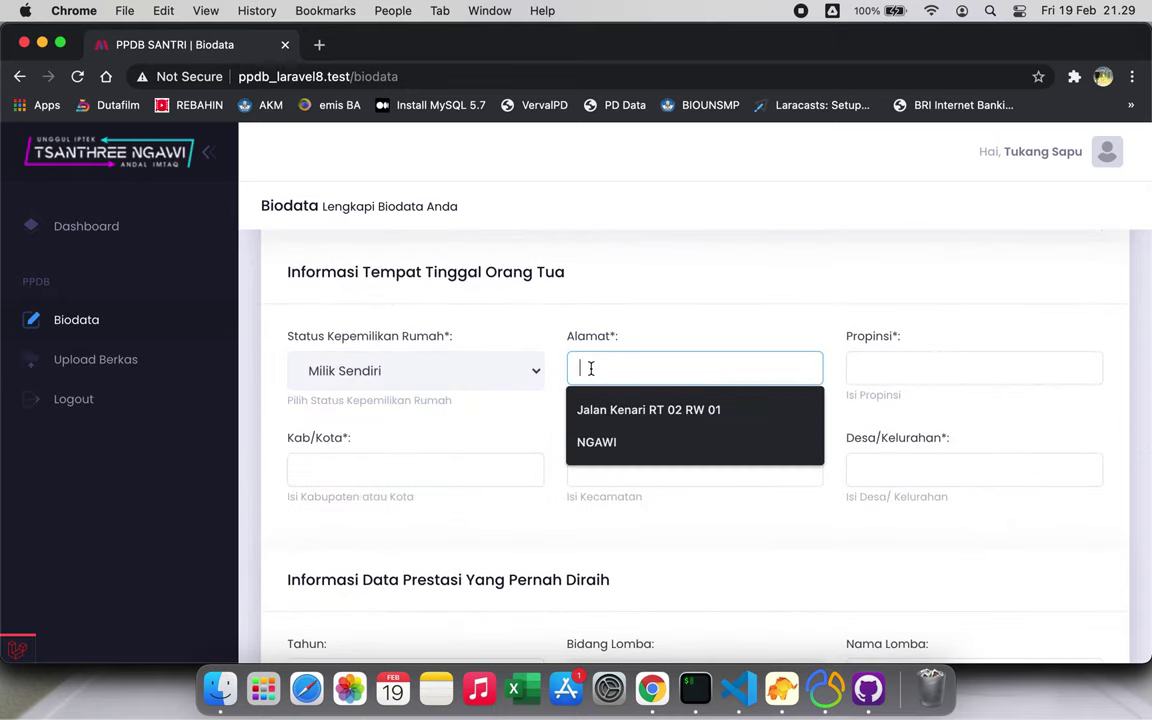
pyautogui.click(640, 405)
pyautogui.click(857, 368)
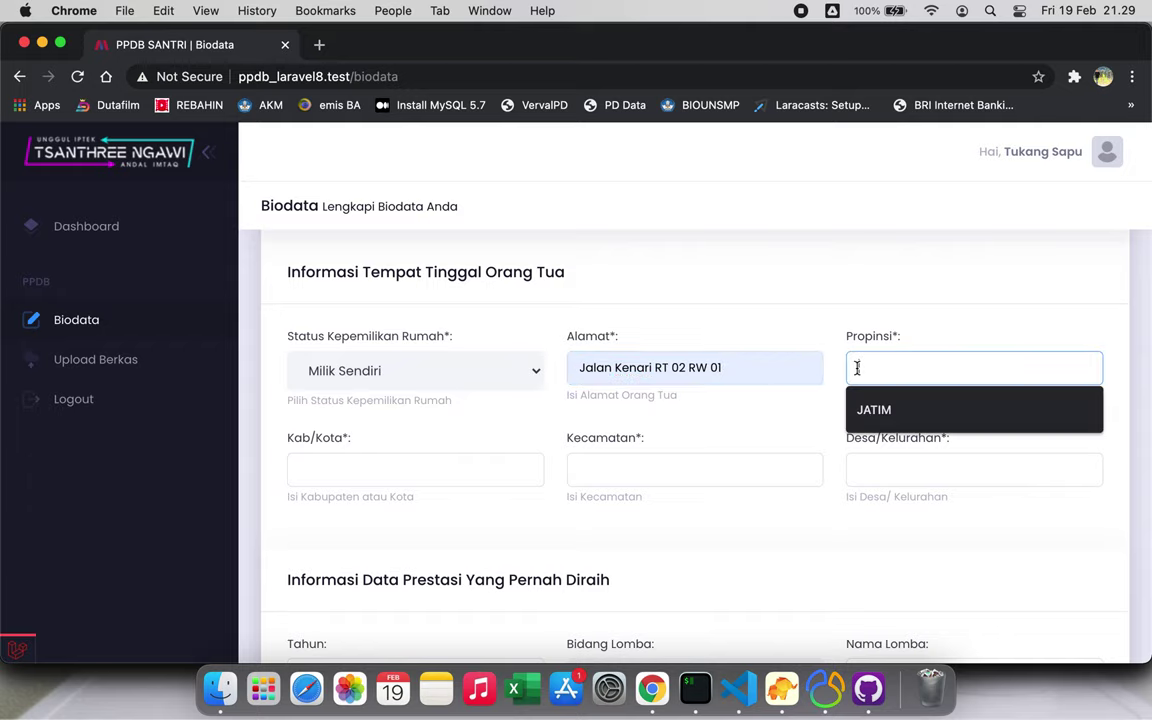
pyautogui.click(867, 410)
pyautogui.click(874, 466)
pyautogui.click(876, 517)
pyautogui.click(743, 460)
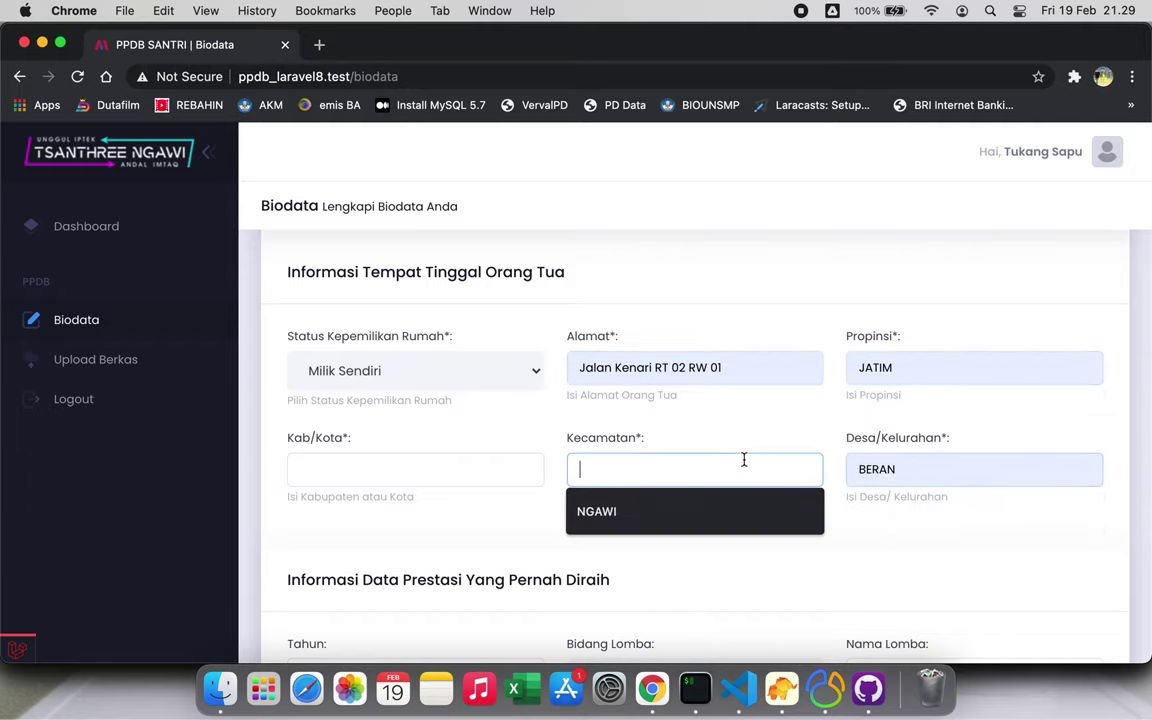
pyautogui.click(640, 514)
# Fill the Kab/Kota regency field with NGAWI from autofill
pyautogui.click(494, 454)
pyautogui.click(437, 514)
pyautogui.scroll(-5, 434, 514)
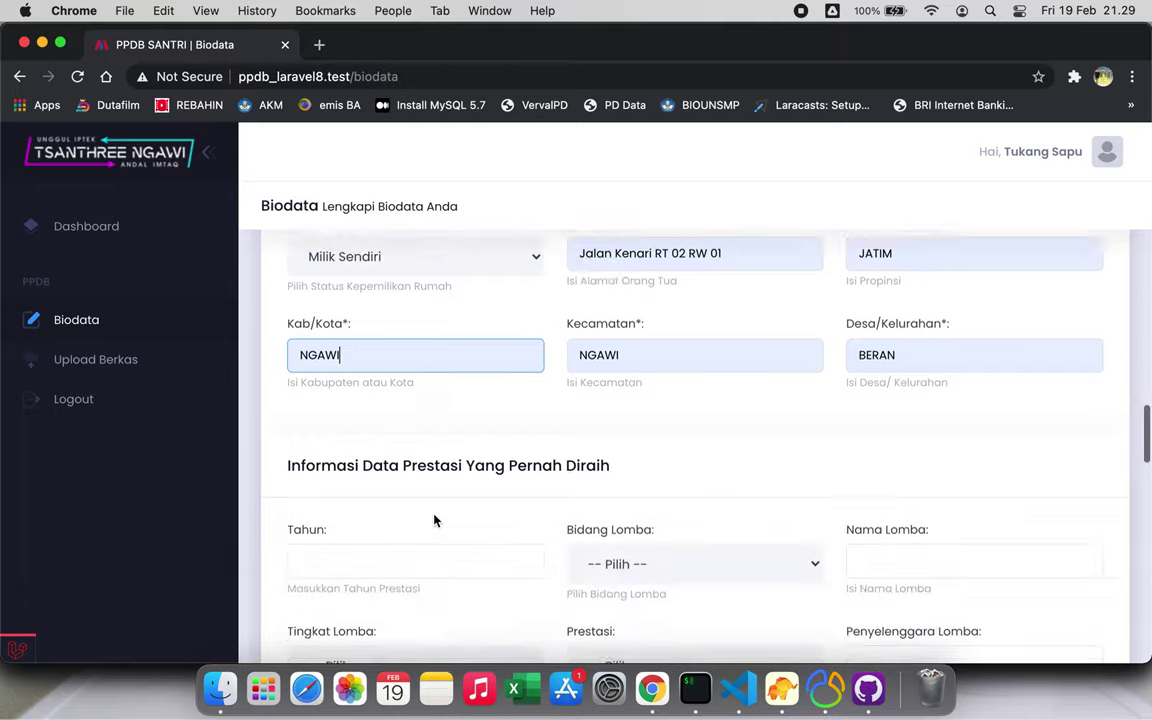
pyautogui.scroll(1, 322, 295)
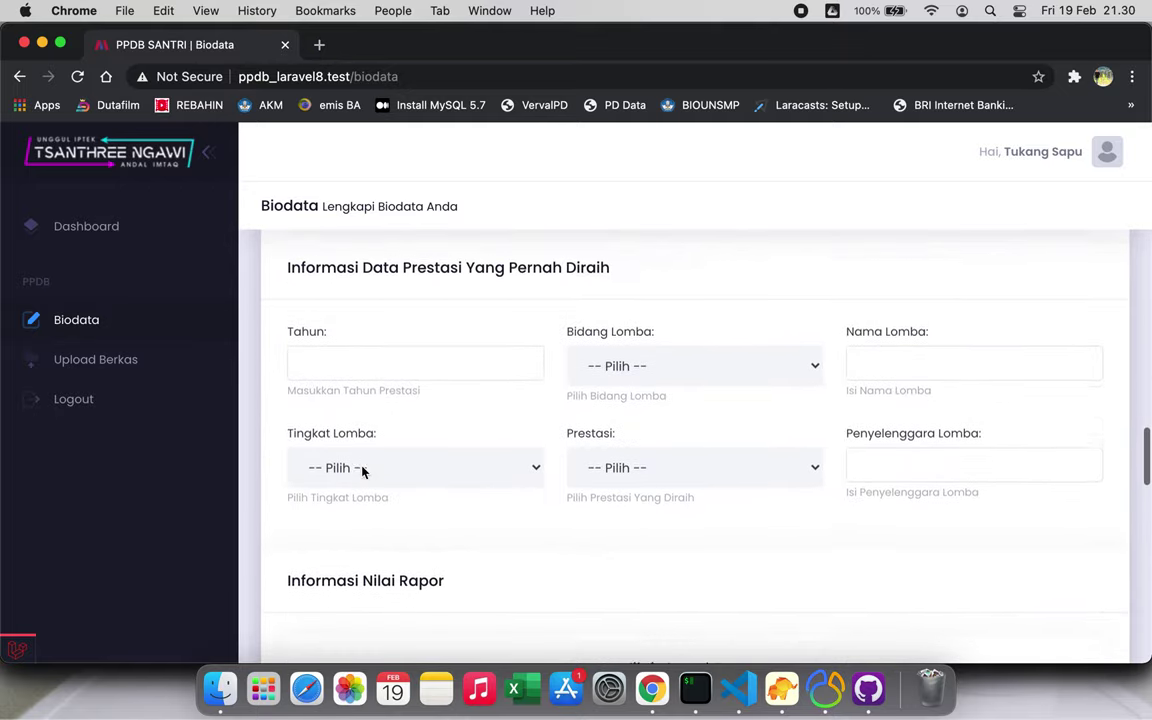
# Record a 2014 achievement: 5 - Pramuka/Paskibraka, contest LOMBA, organiser KEMENAG
pyautogui.click(397, 366)
pyautogui.click(393, 411)
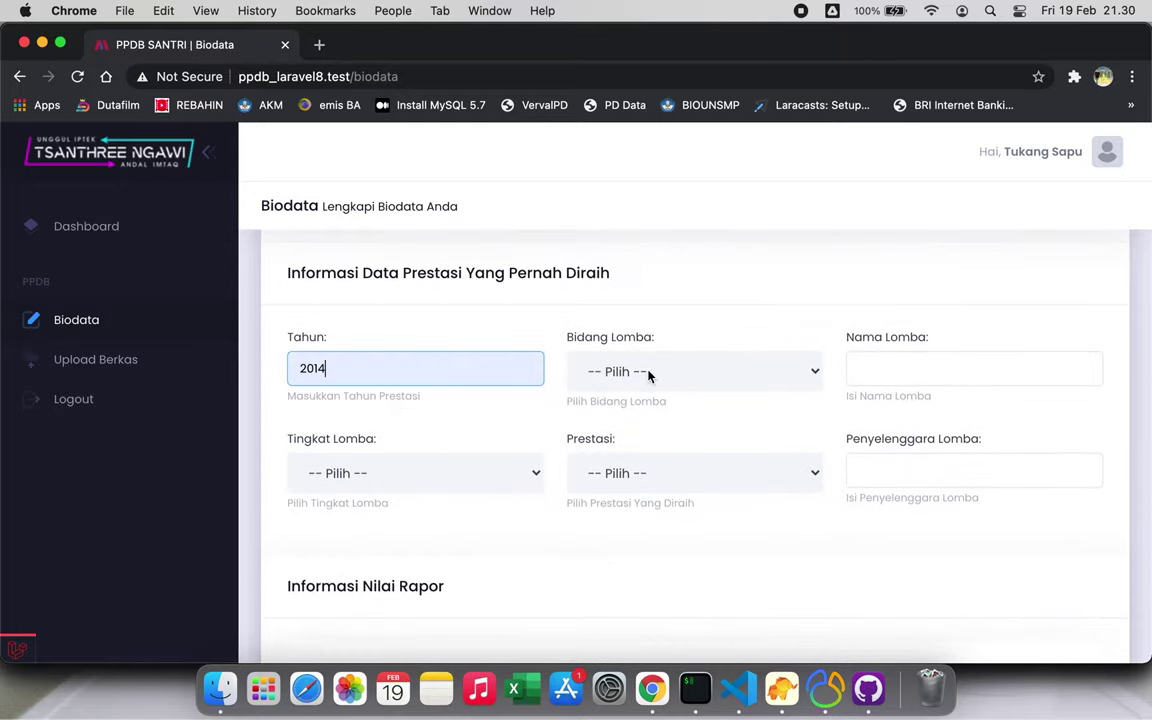
pyautogui.click(651, 375)
pyautogui.click(656, 477)
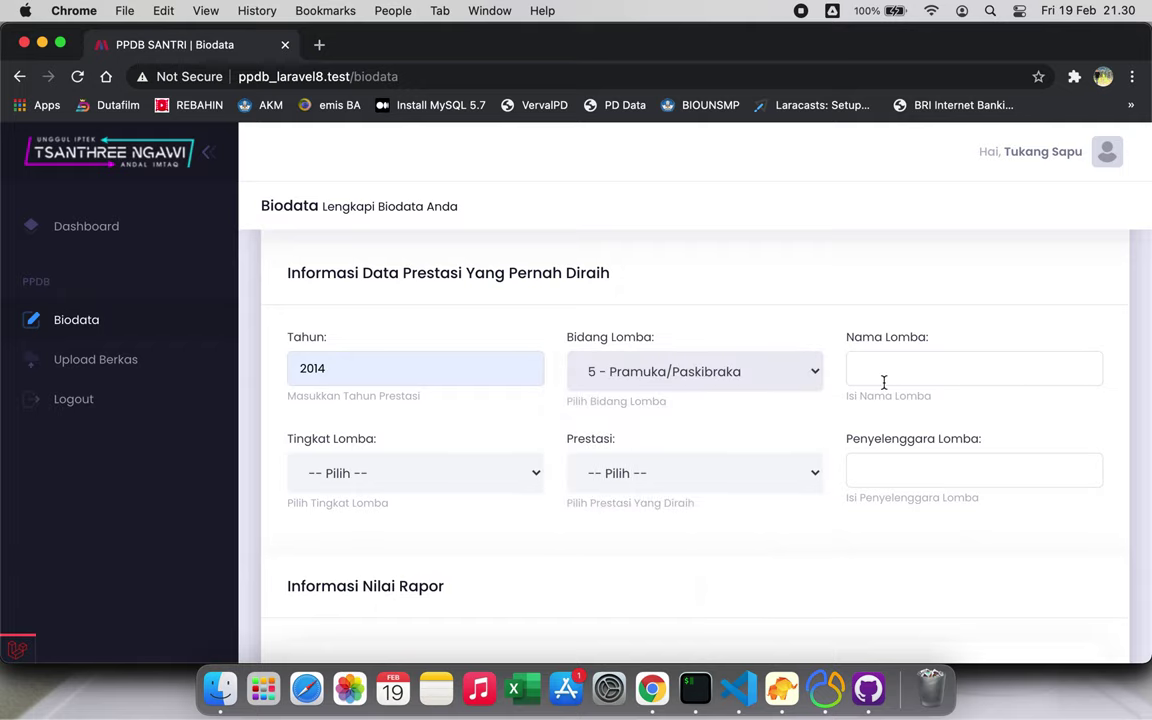
pyautogui.click(884, 378)
pyautogui.click(893, 414)
pyautogui.click(897, 473)
pyautogui.click(887, 512)
# Set the achievement rank to 1 - Juara I/Medali Emas and level to 3 - Tingkat Nasional
pyautogui.click(799, 487)
pyautogui.click(609, 514)
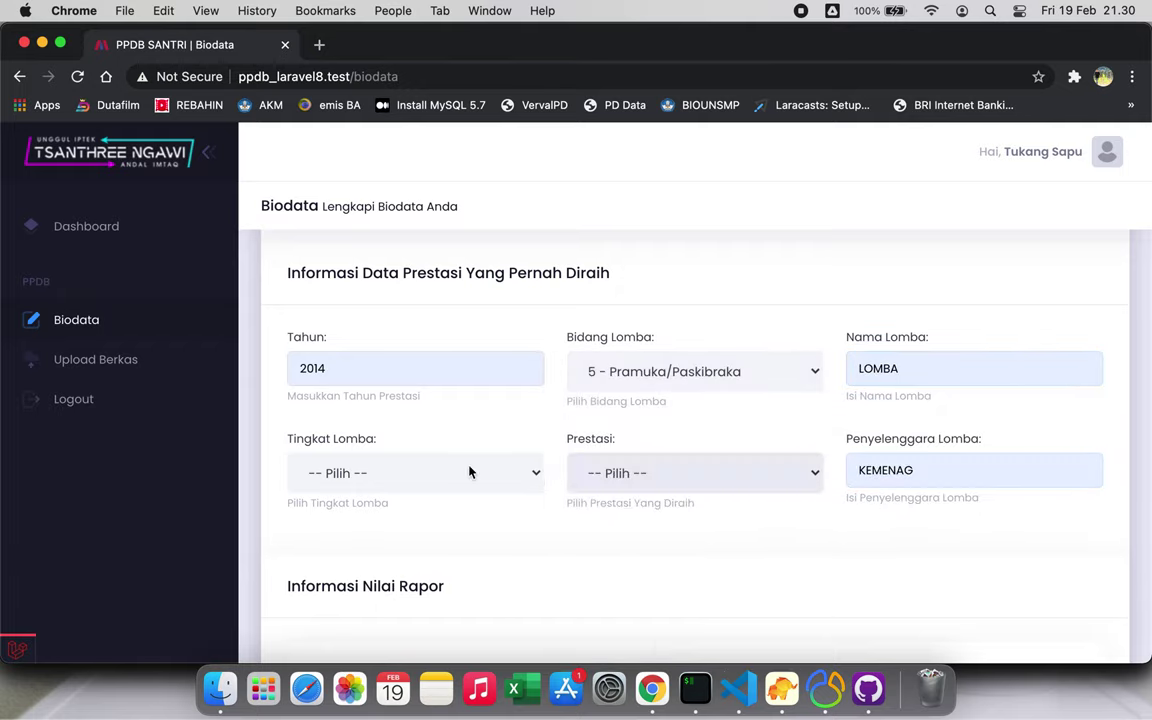
pyautogui.click(470, 472)
pyautogui.click(383, 532)
pyautogui.scroll(-5, 383, 530)
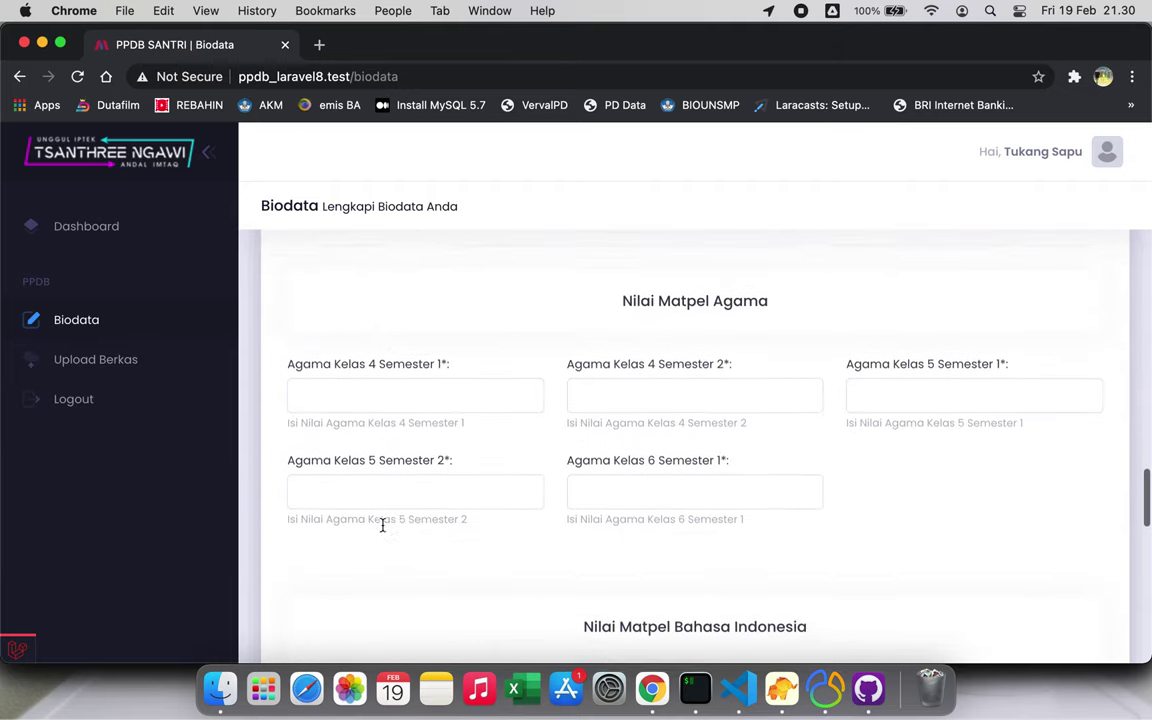
# Enter 80 in each successive semester grade field, one Matematika grade mistyped as 808
pyautogui.click(368, 355)
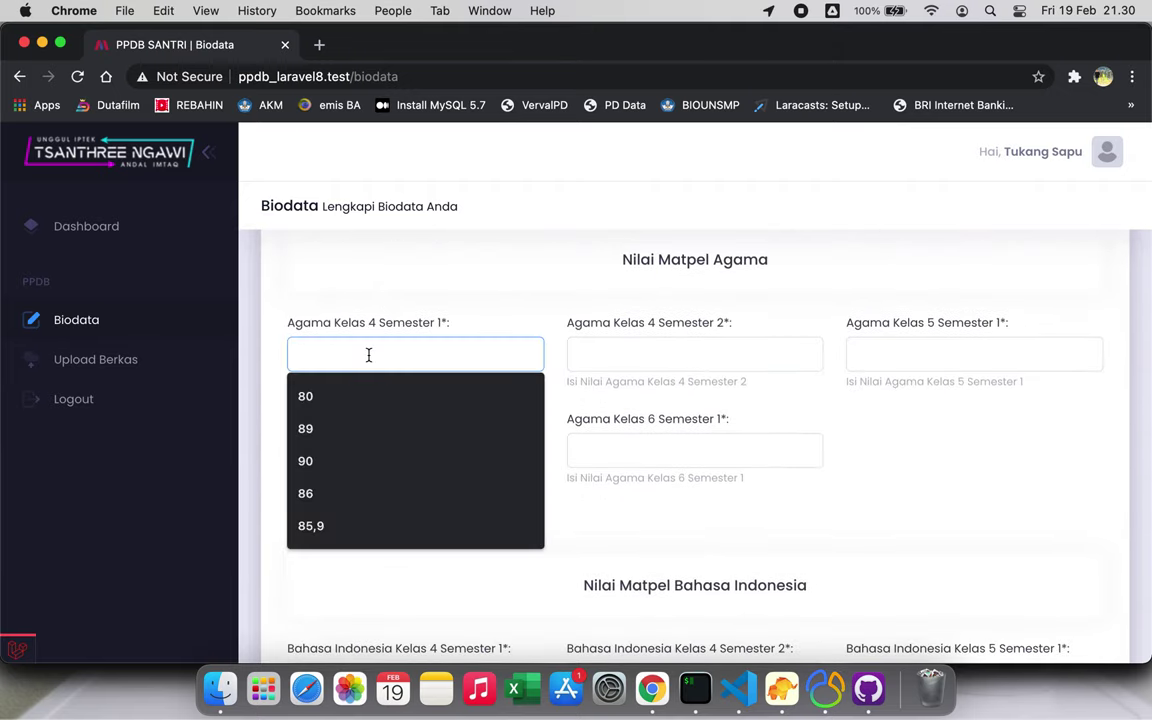
pyautogui.write('80')
pyautogui.press('Tab')
pyautogui.write('80')
pyautogui.press('Tab')
pyautogui.write('80')
pyautogui.press('Tab')
pyautogui.write('80')
pyautogui.press('Tab')
pyautogui.write('80')
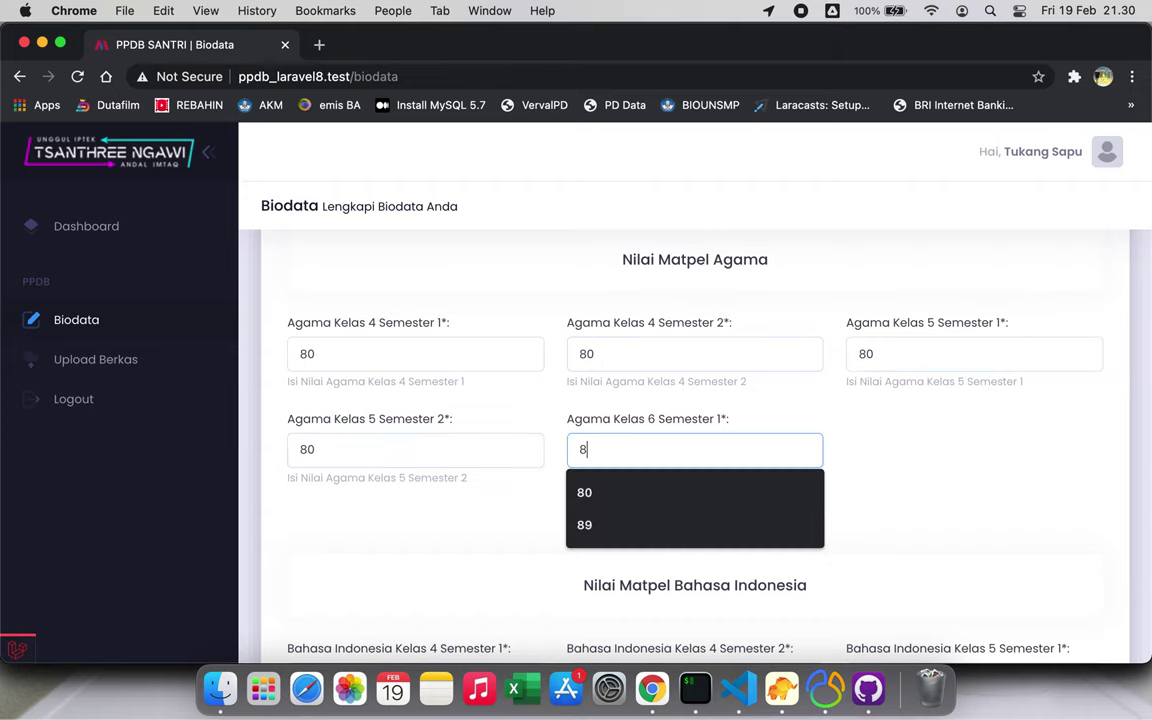
pyautogui.press('Tab')
pyautogui.write('80')
pyautogui.press('Tab')
pyautogui.write('80')
pyautogui.press('Tab')
pyautogui.write('80')
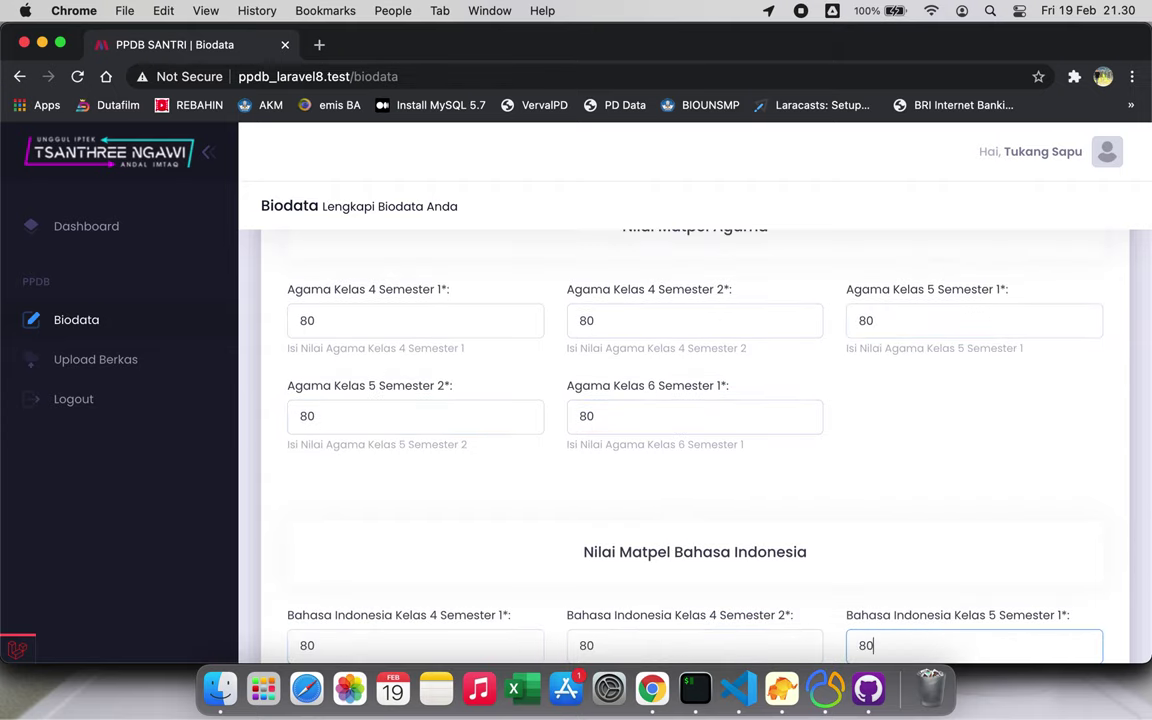
pyautogui.press('Tab')
pyautogui.write('80')
pyautogui.press('Tab')
pyautogui.write('80')
pyautogui.press('Tab')
pyautogui.write('80')
pyautogui.press('Tab')
pyautogui.write('808')
pyautogui.press('Tab')
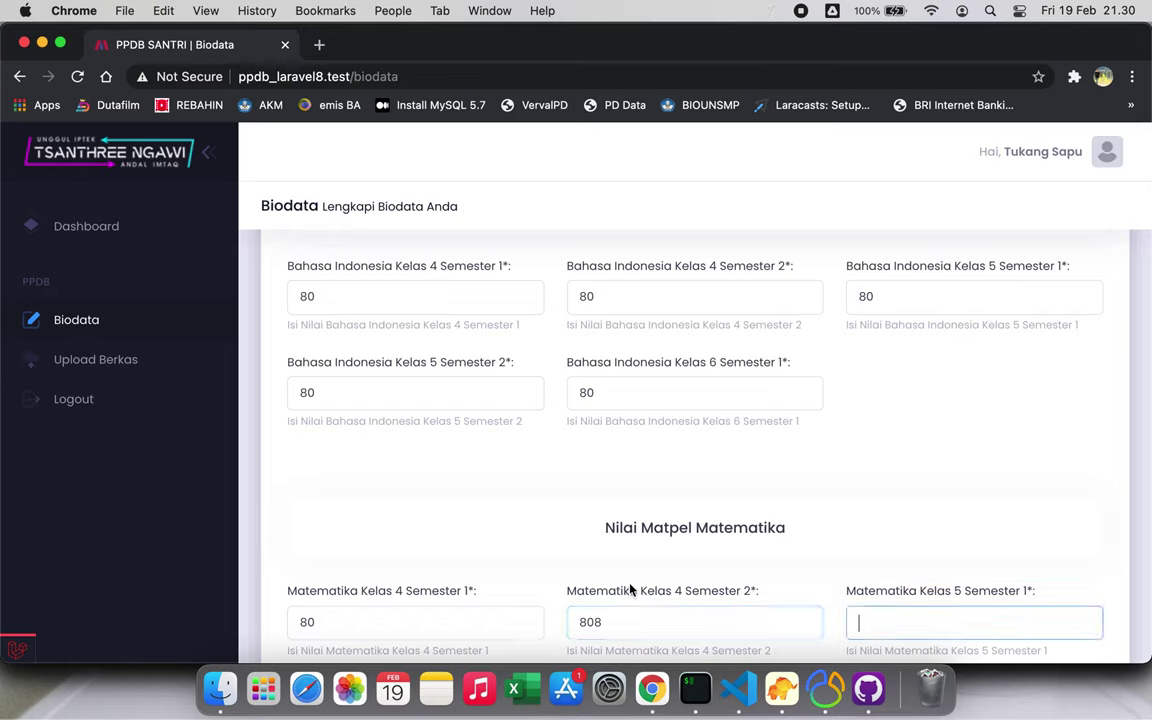
# Correct the 808 Matematika grade and enter 80 for the remaining Matematika and IPA grades
pyautogui.click(650, 620)
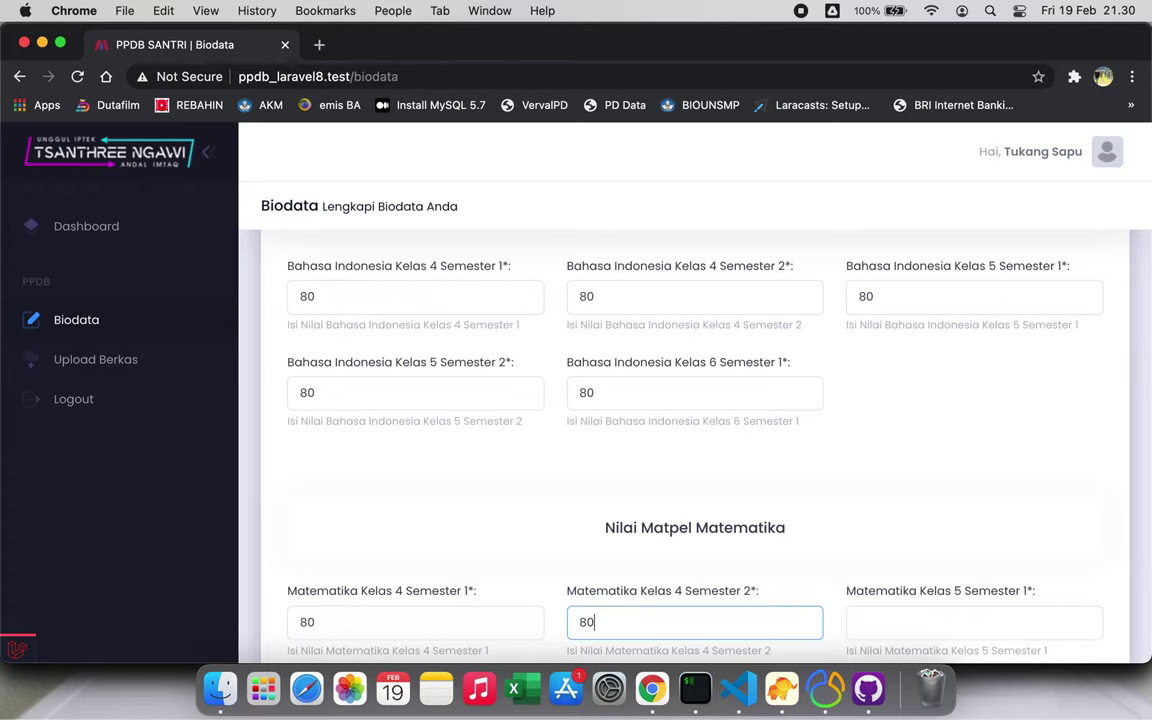
pyautogui.press('Tab')
pyautogui.write('80')
pyautogui.press('Tab')
pyautogui.write('80')
pyautogui.press('Tab')
pyautogui.write('80')
pyautogui.press('Tab')
pyautogui.write('80')
pyautogui.press('Tab')
pyautogui.write('80')
pyautogui.press('Tab')
pyautogui.write('80')
pyautogui.press('Tab')
pyautogui.write('80')
pyautogui.press('Tab')
pyautogui.write('80')
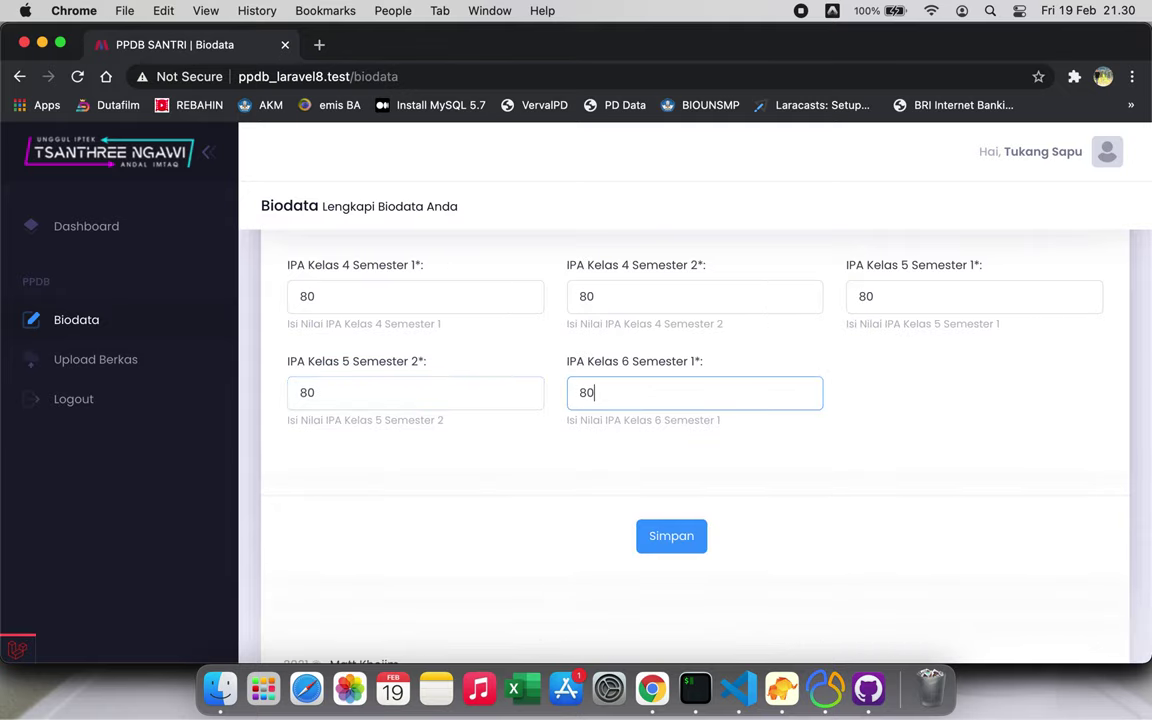
# Attempt to save the biodata and scroll to the required-field errors
pyautogui.click(673, 538)
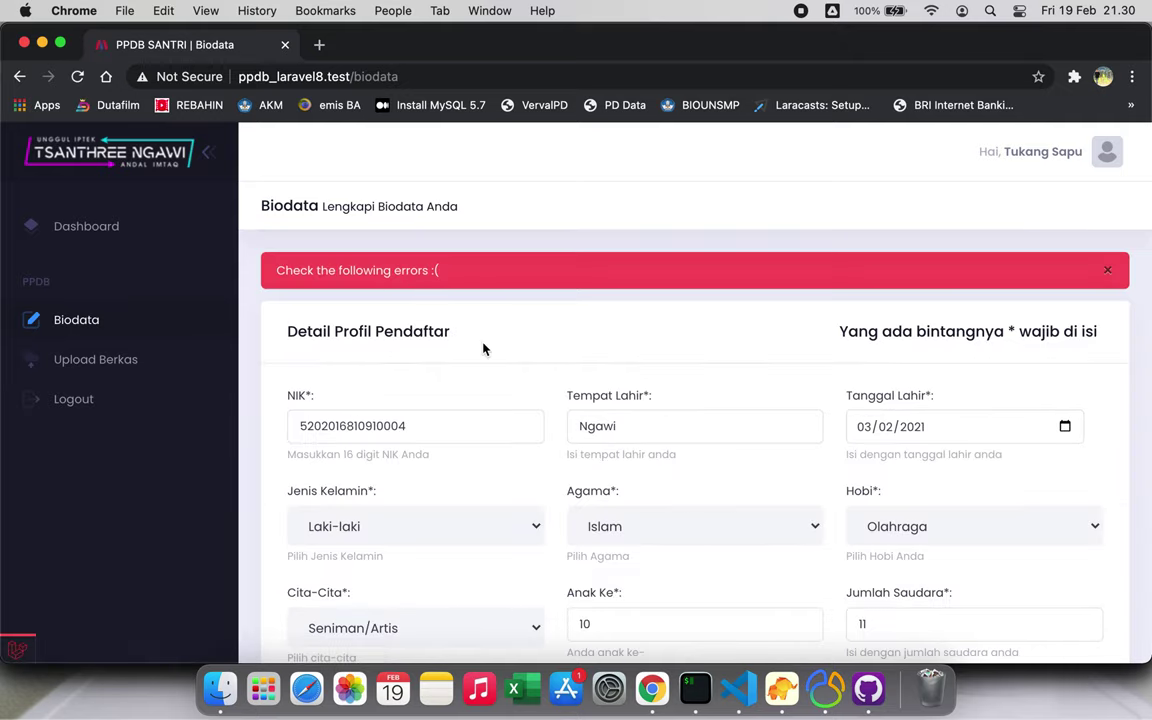
pyautogui.scroll(-10, 483, 348)
pyautogui.scroll(-5, 483, 348)
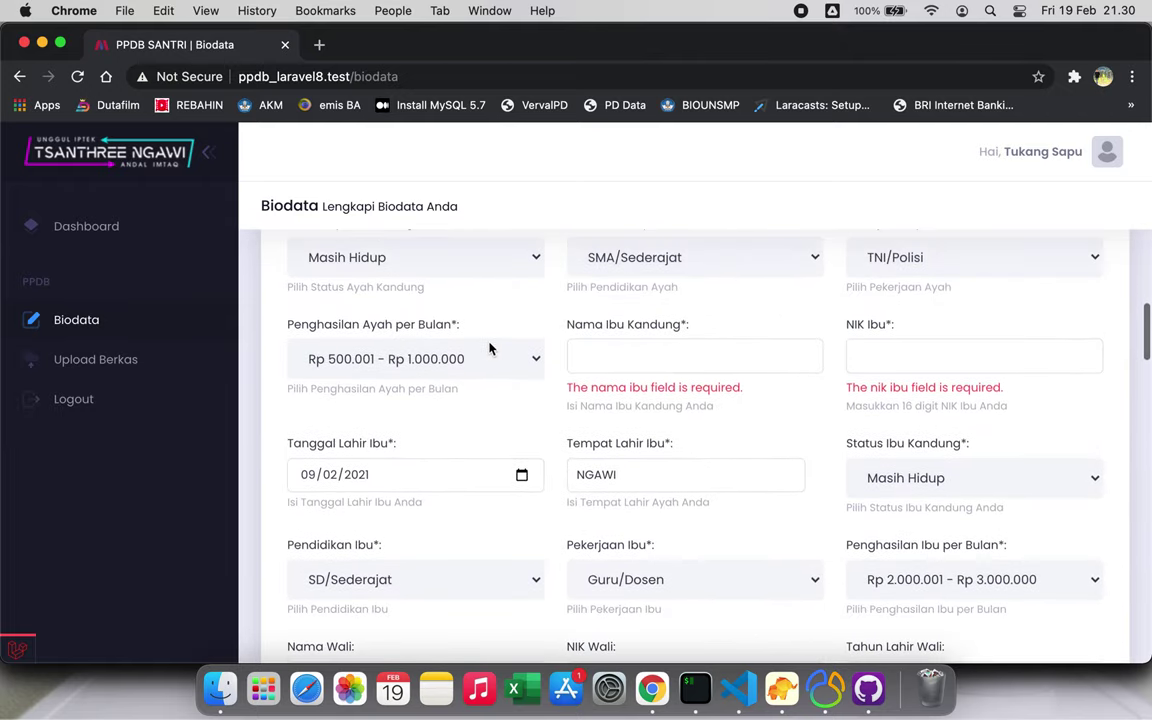
# Fill Nama Ibu Kandung and NIK Ibu from the saved autofill suggestions
pyautogui.click(602, 352)
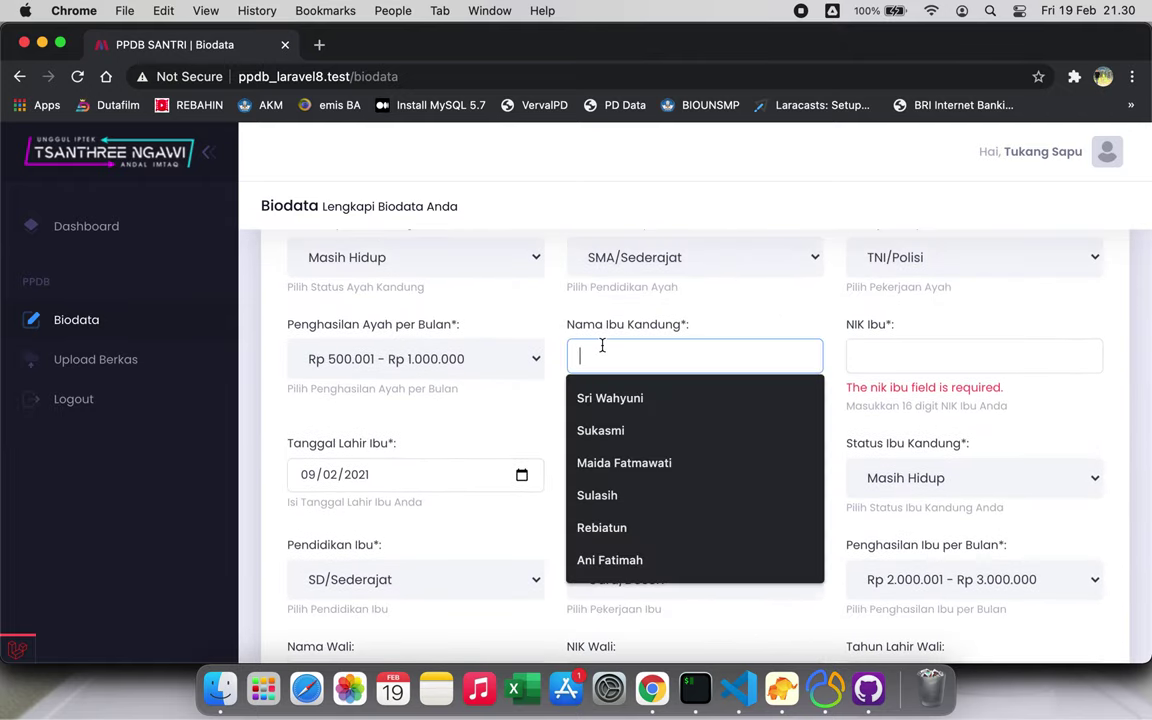
pyautogui.click(610, 398)
pyautogui.click(905, 355)
pyautogui.click(903, 400)
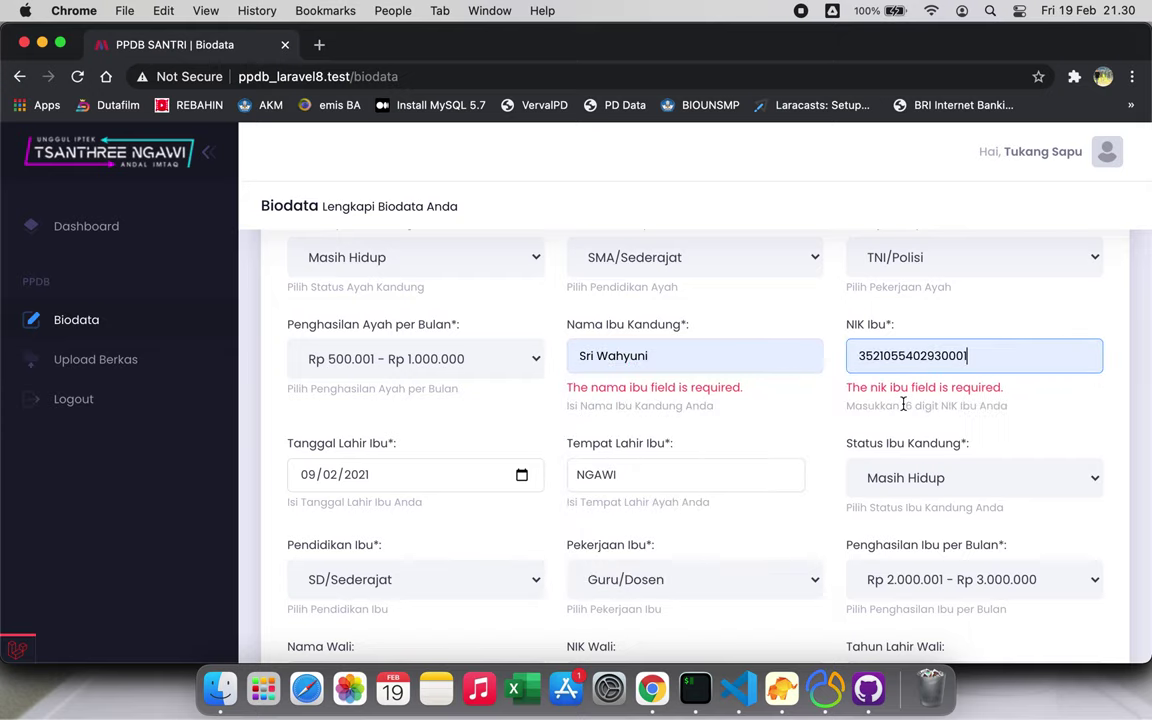
pyautogui.scroll(-20, 740, 487)
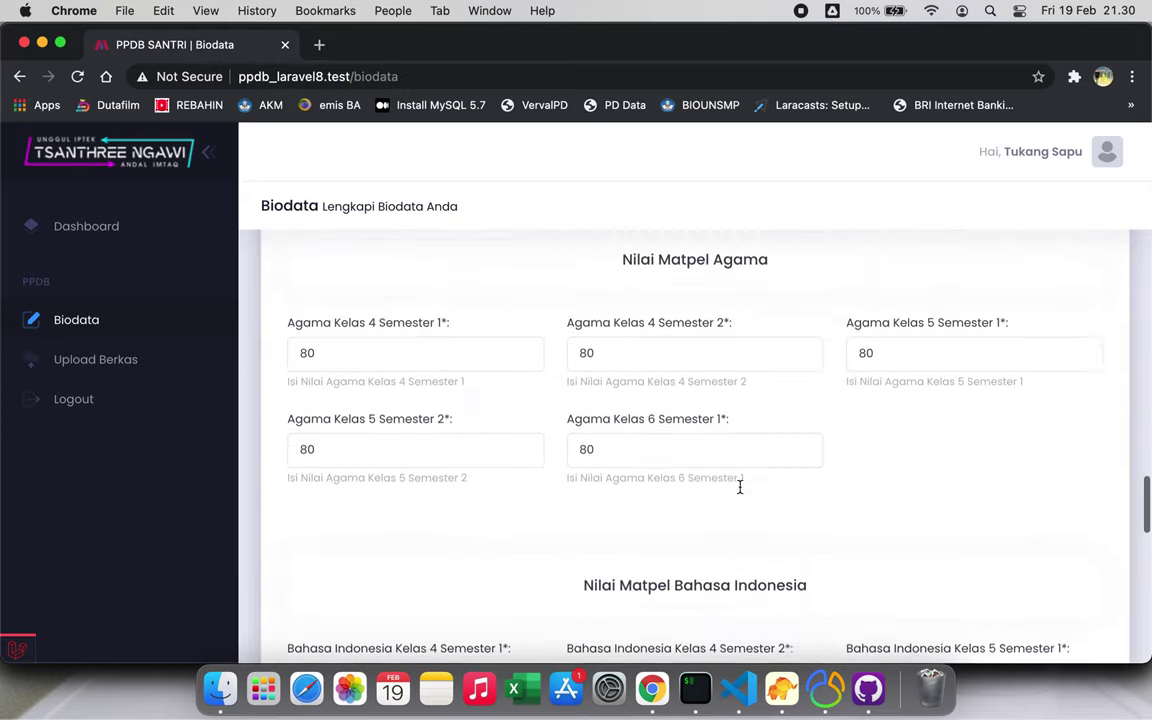
pyautogui.scroll(20, 740, 487)
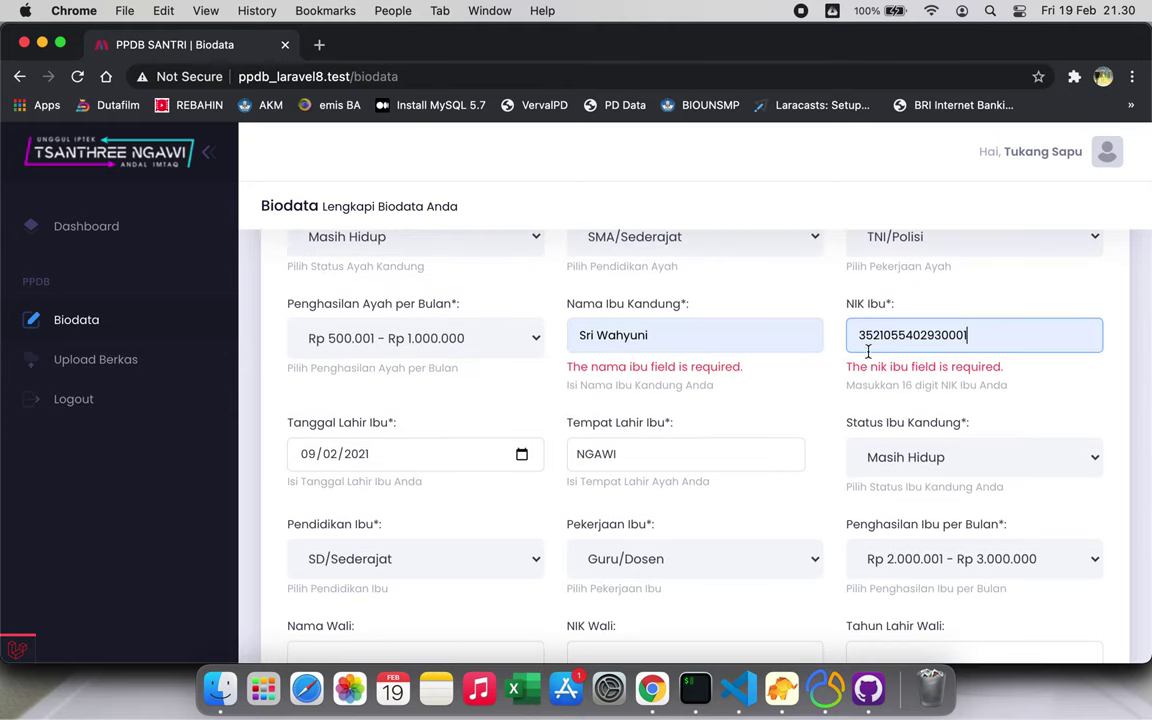
pyautogui.scroll(-20, 633, 406)
pyautogui.scroll(-15, 633, 406)
# Submit the corrected biodata form with Simpan
pyautogui.click(671, 425)
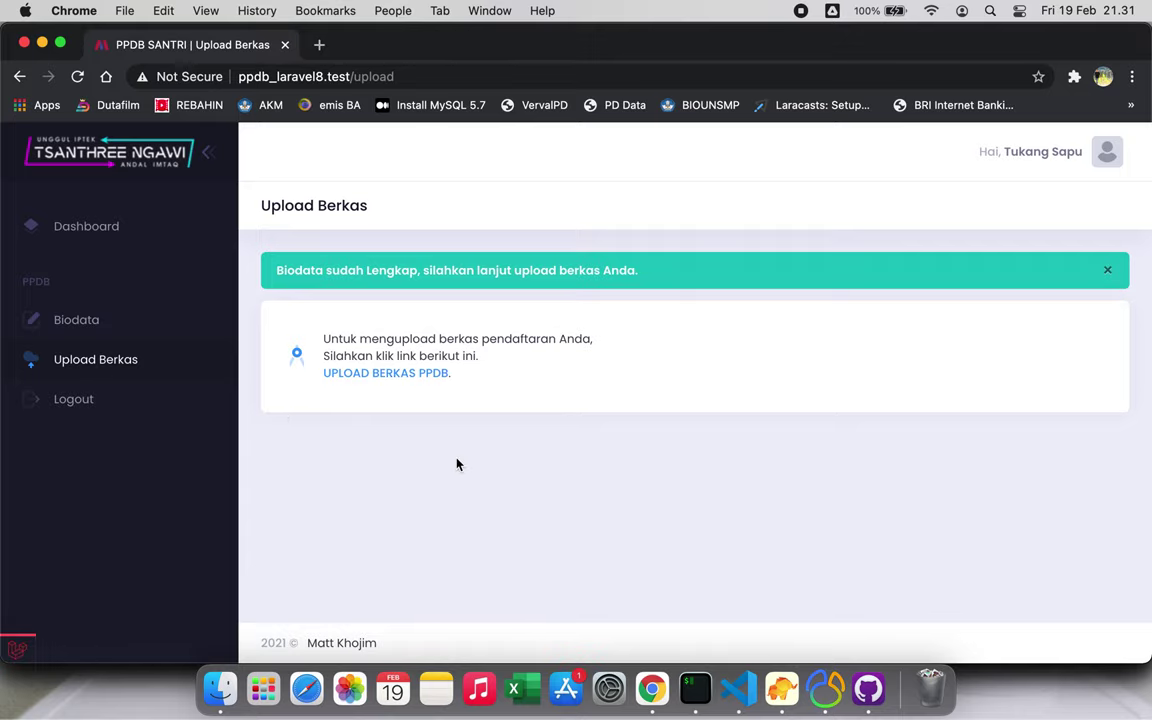
pyautogui.click(400, 375)
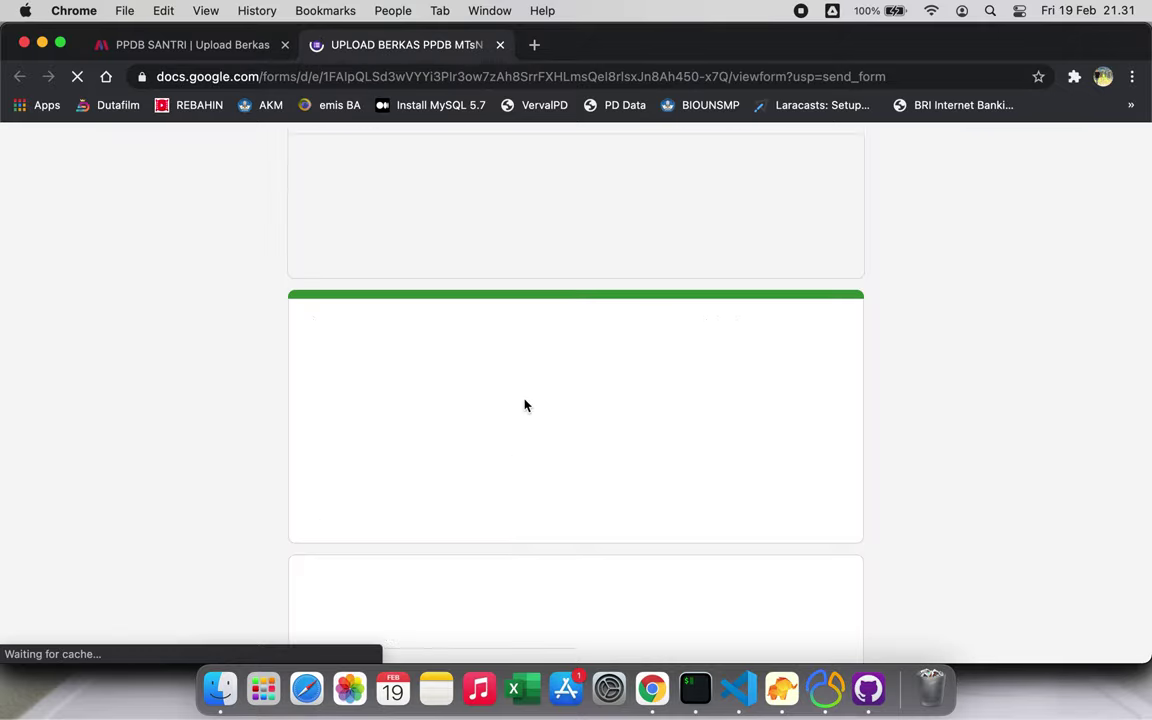
pyautogui.scroll(-5, 525, 405)
pyautogui.scroll(-5, 525, 405)
pyautogui.scroll(6, 525, 405)
pyautogui.scroll(-10, 525, 405)
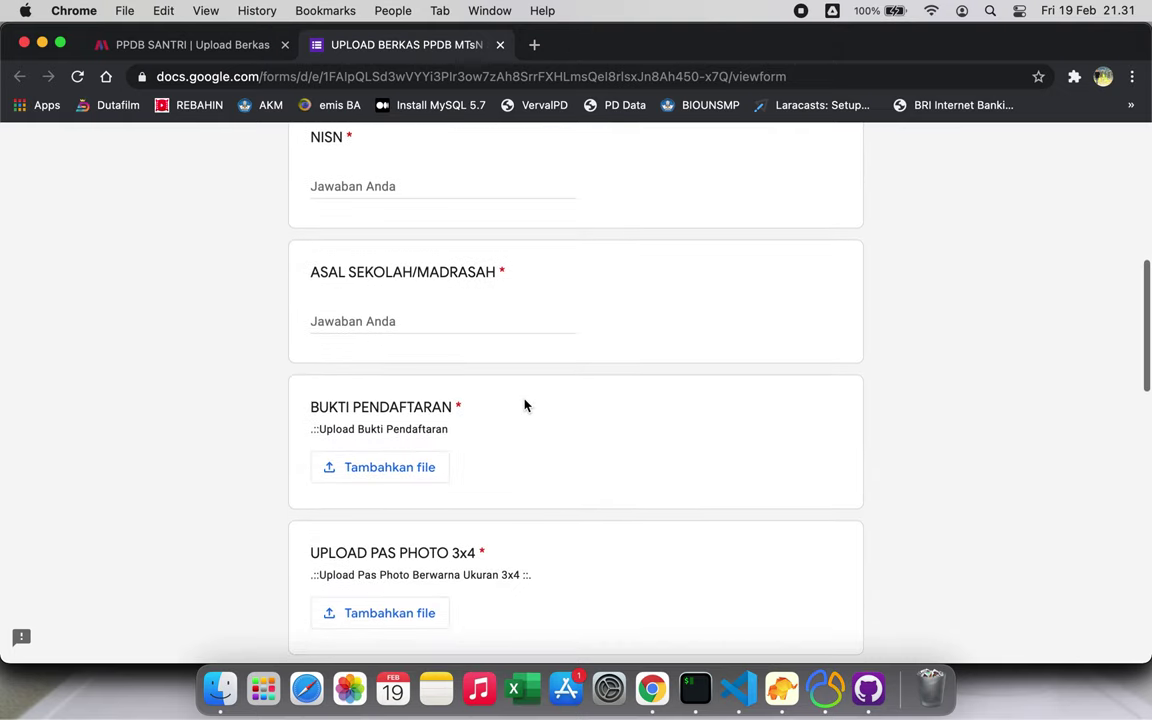
pyautogui.scroll(-3, 525, 405)
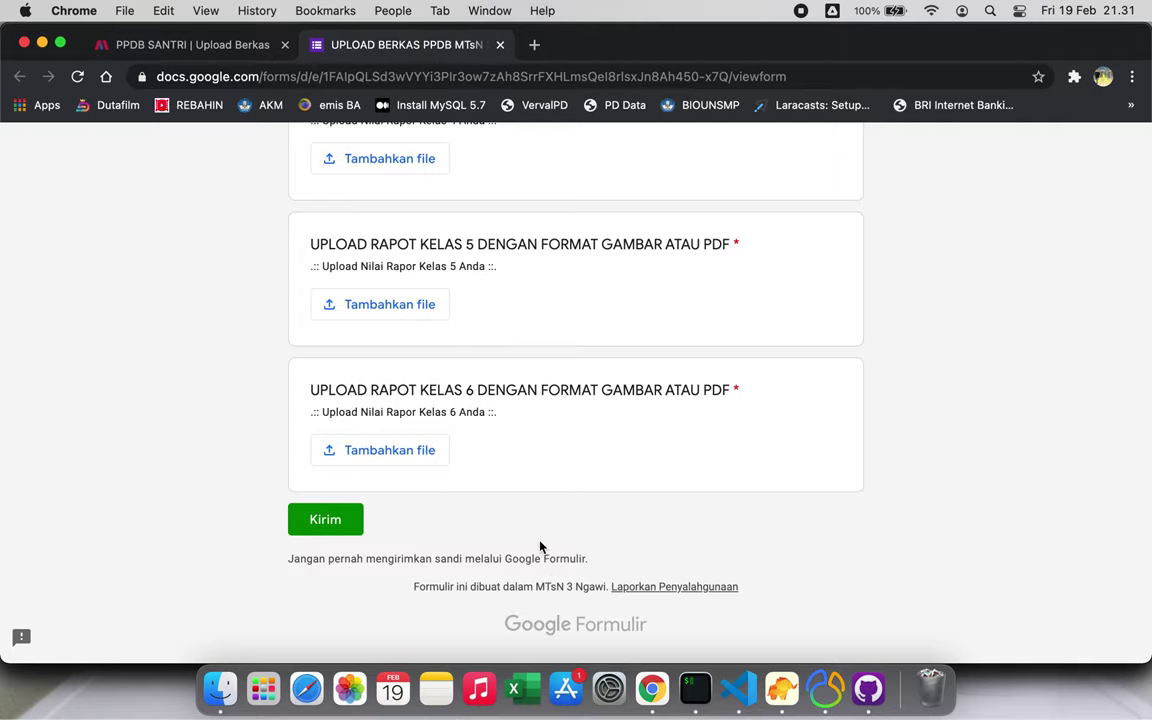
pyautogui.click(501, 45)
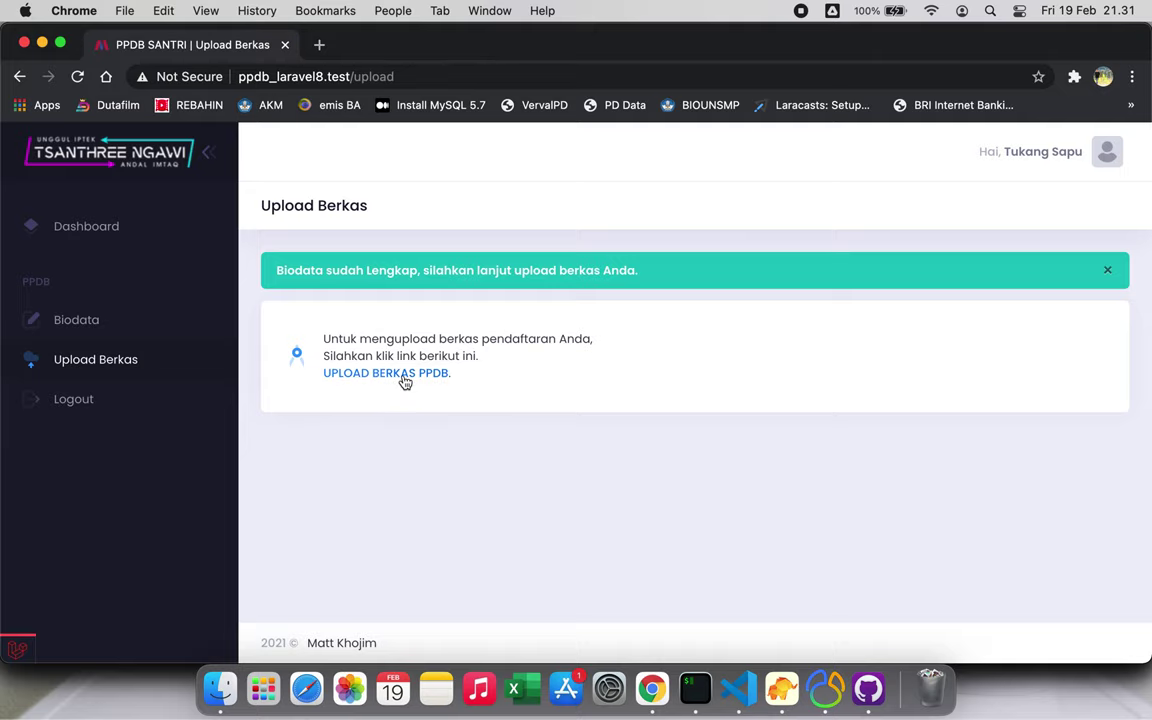
# Close the green biodata-complete alert and go to the Dashboard
pyautogui.click(1109, 273)
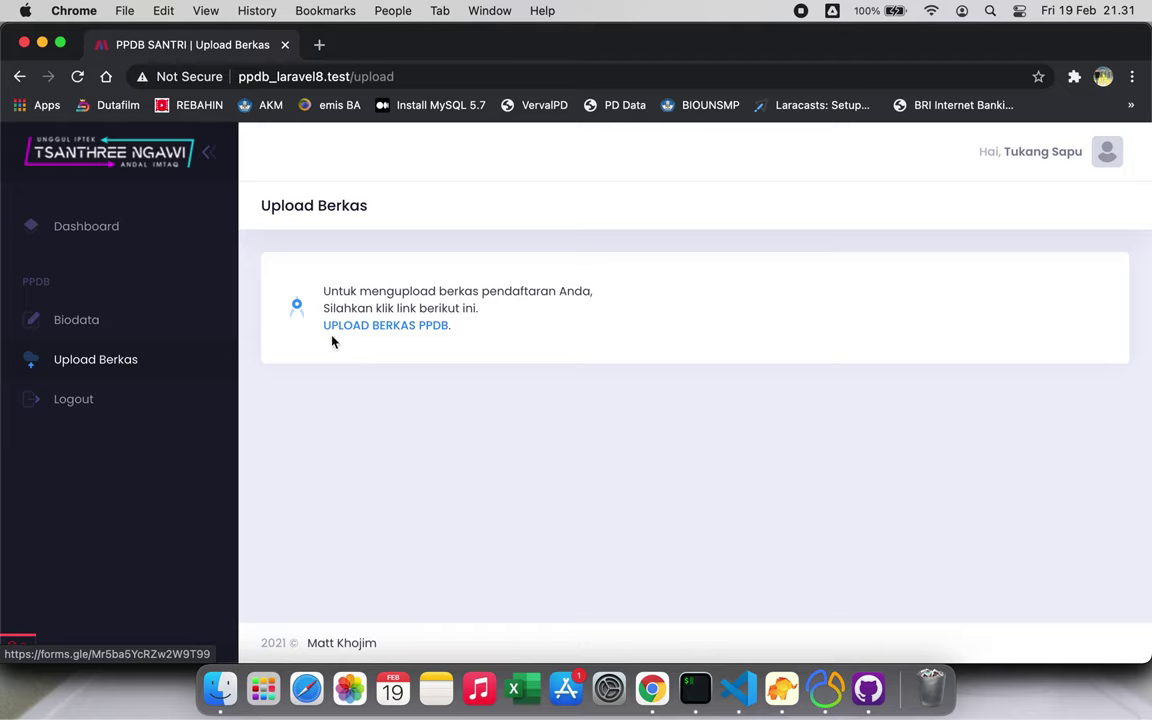
pyautogui.click(114, 247)
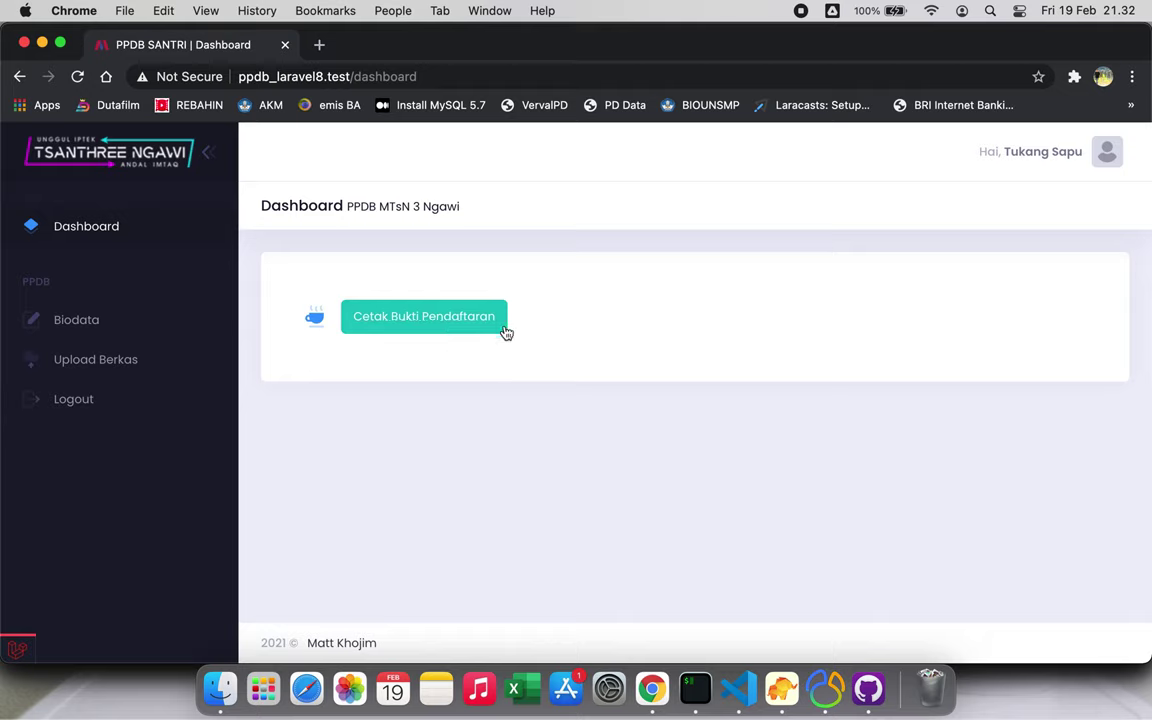
pyautogui.click(422, 320)
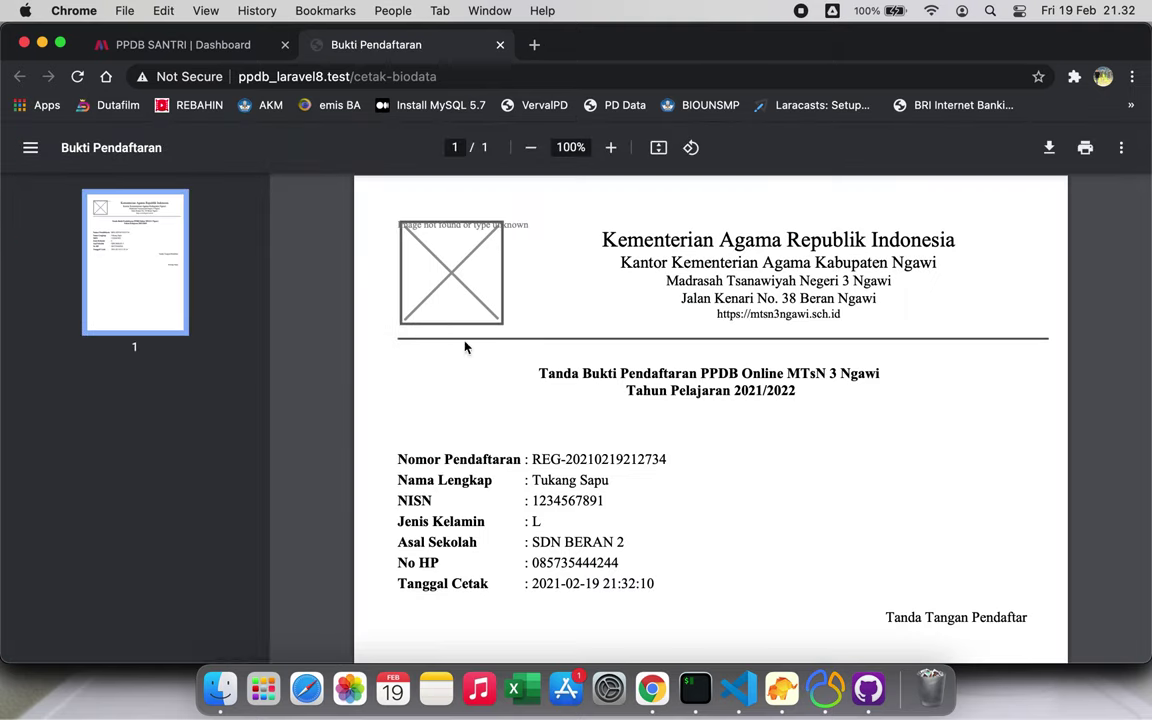
pyautogui.scroll(-2, 490, 410)
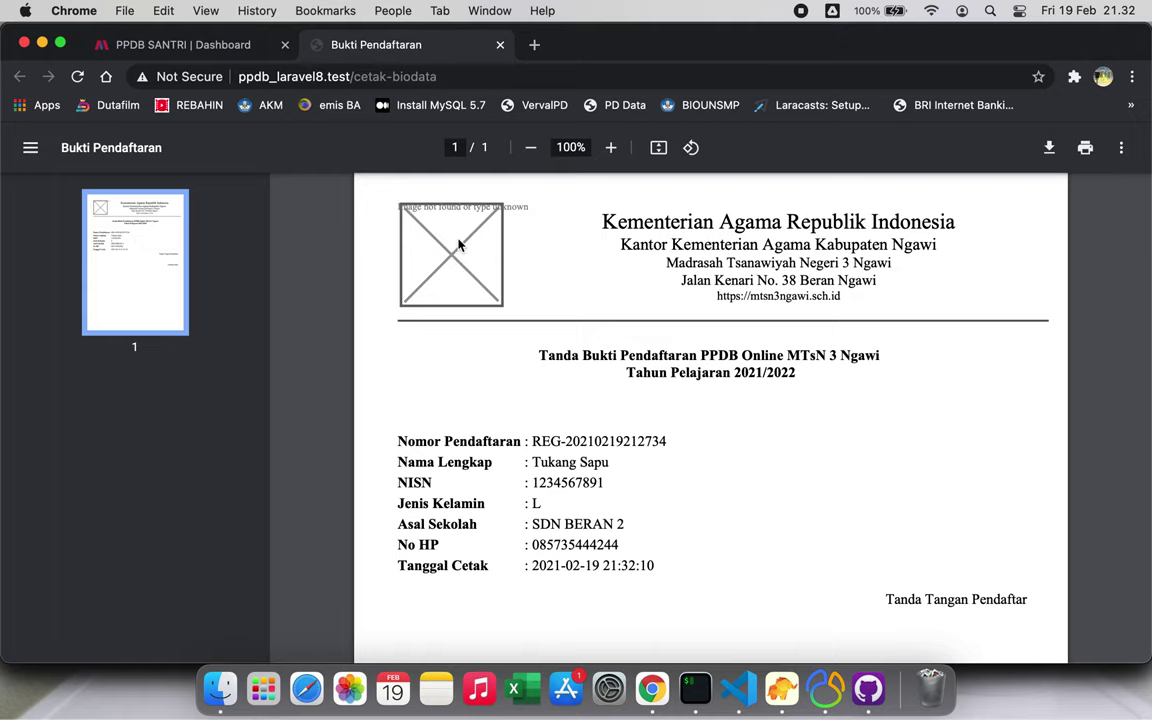
pyautogui.scroll(-3, 459, 244)
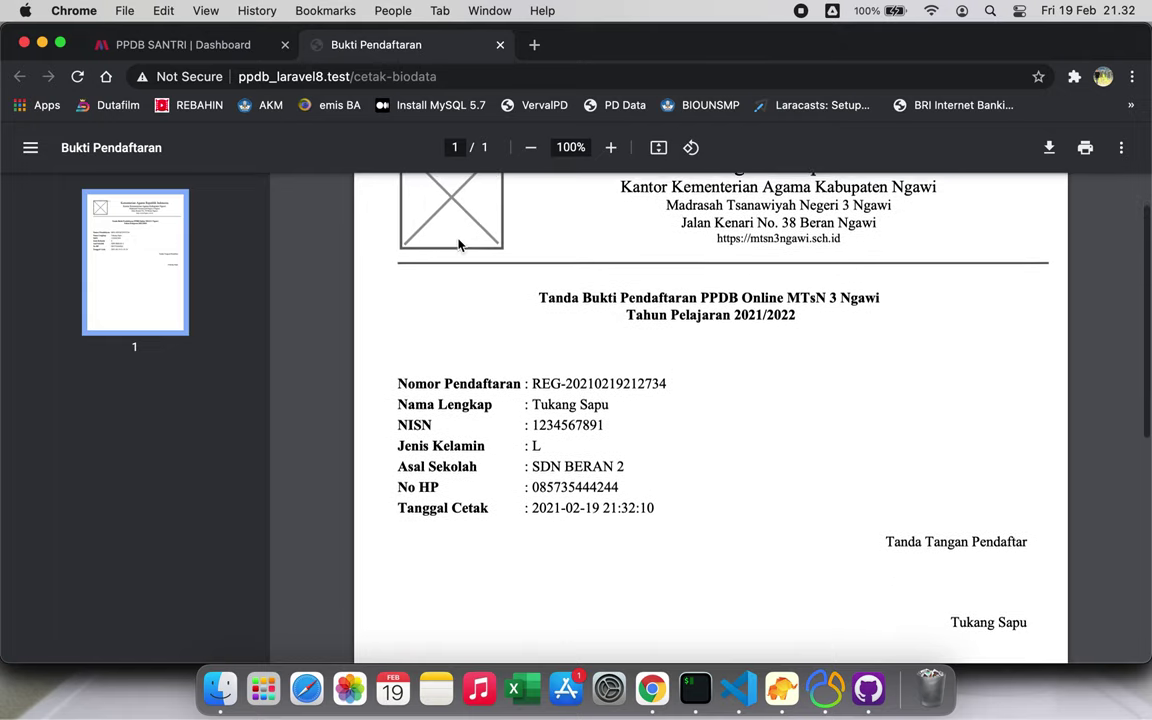
pyautogui.scroll(2, 459, 244)
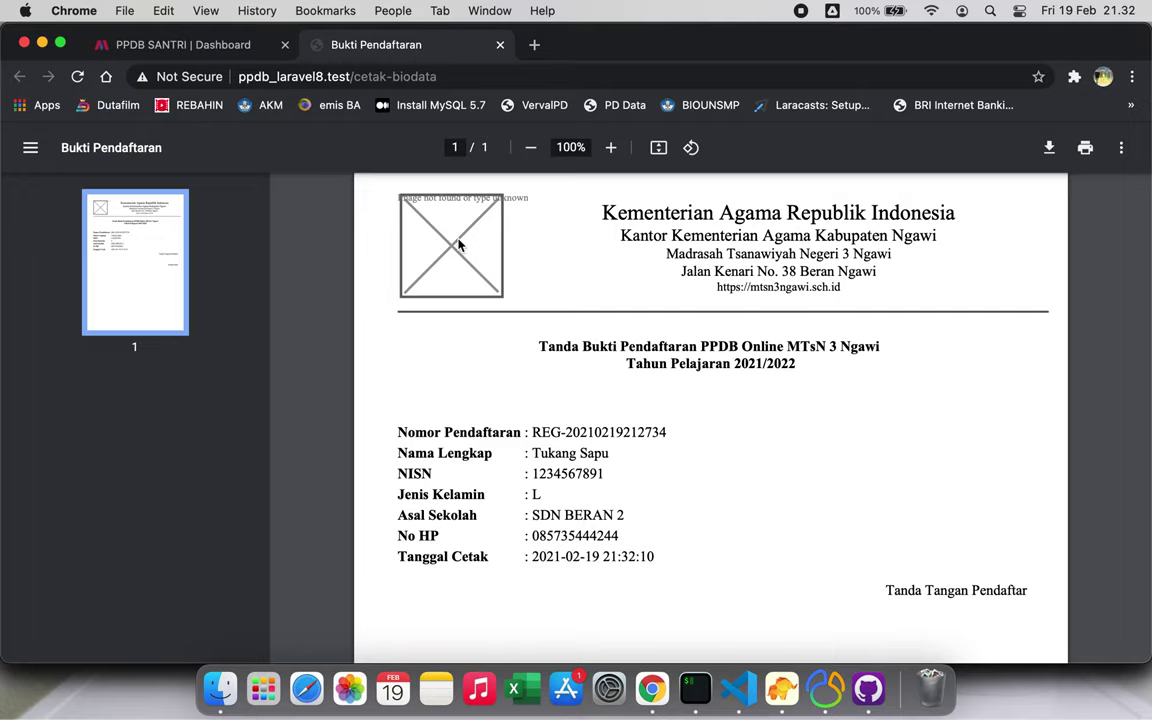
pyautogui.scroll(-10, 459, 244)
pyautogui.scroll(10, 459, 244)
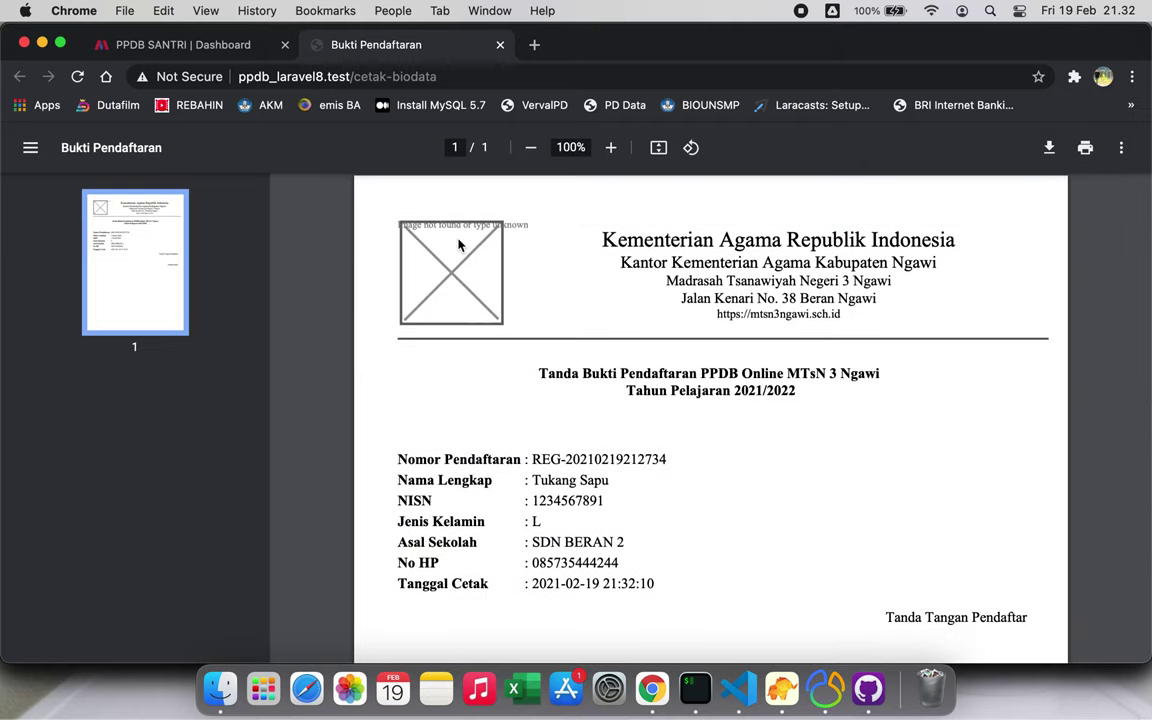
pyautogui.scroll(-3, 459, 244)
pyautogui.scroll(3, 459, 244)
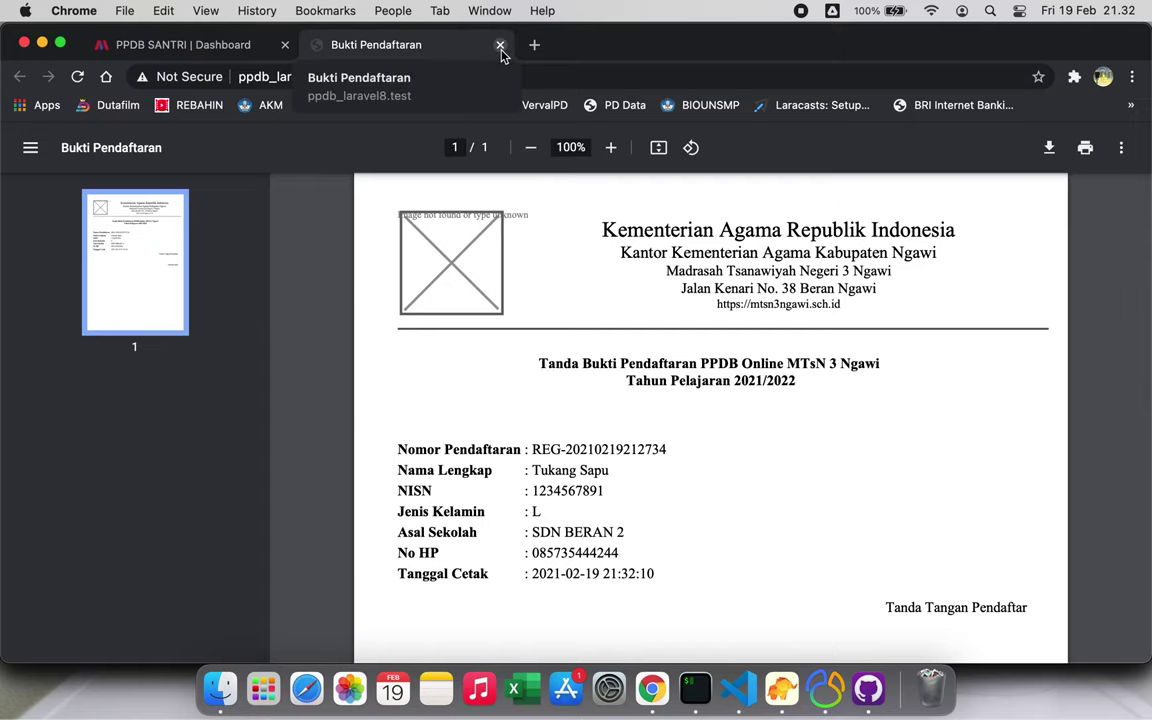
pyautogui.scroll(-2, 541, 319)
pyautogui.scroll(2, 541, 319)
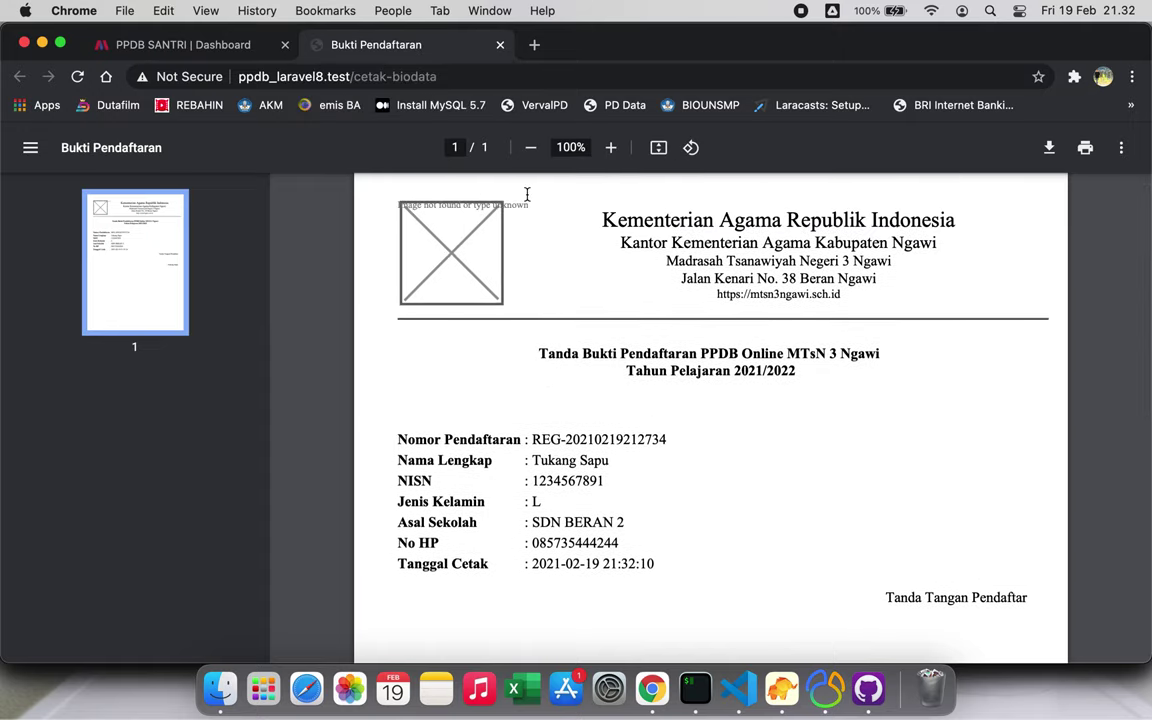
pyautogui.click(500, 44)
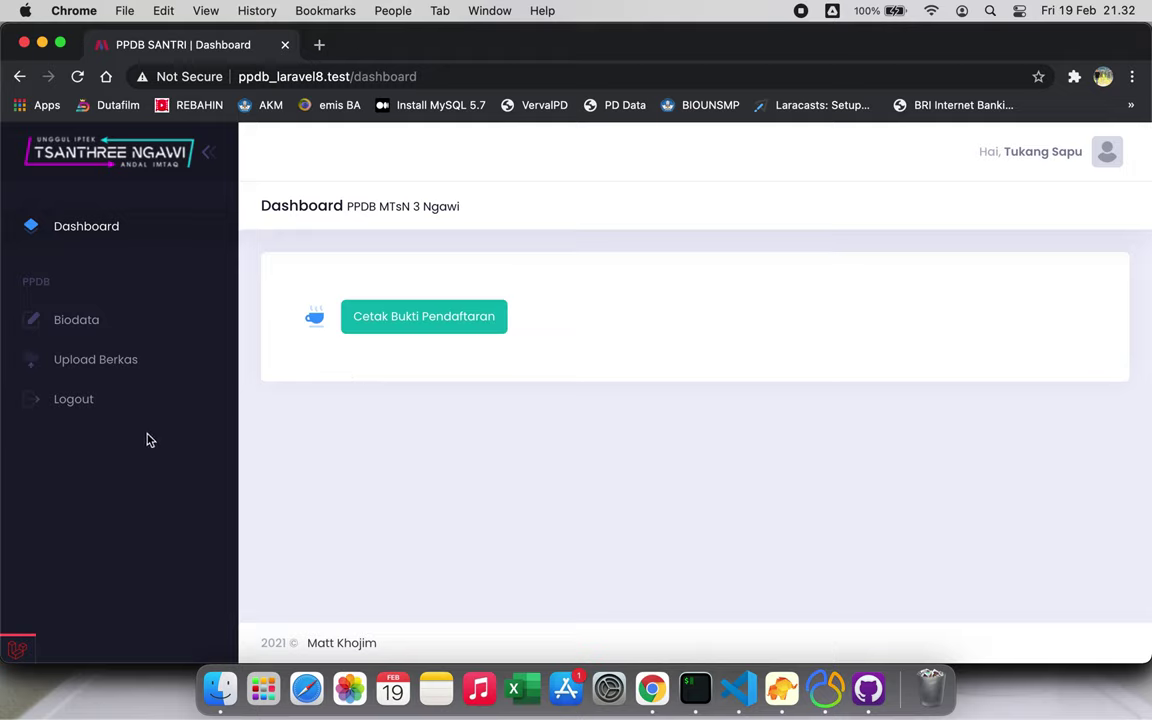
# Log out of the PPDB account from the sidebar
pyautogui.click(74, 399)
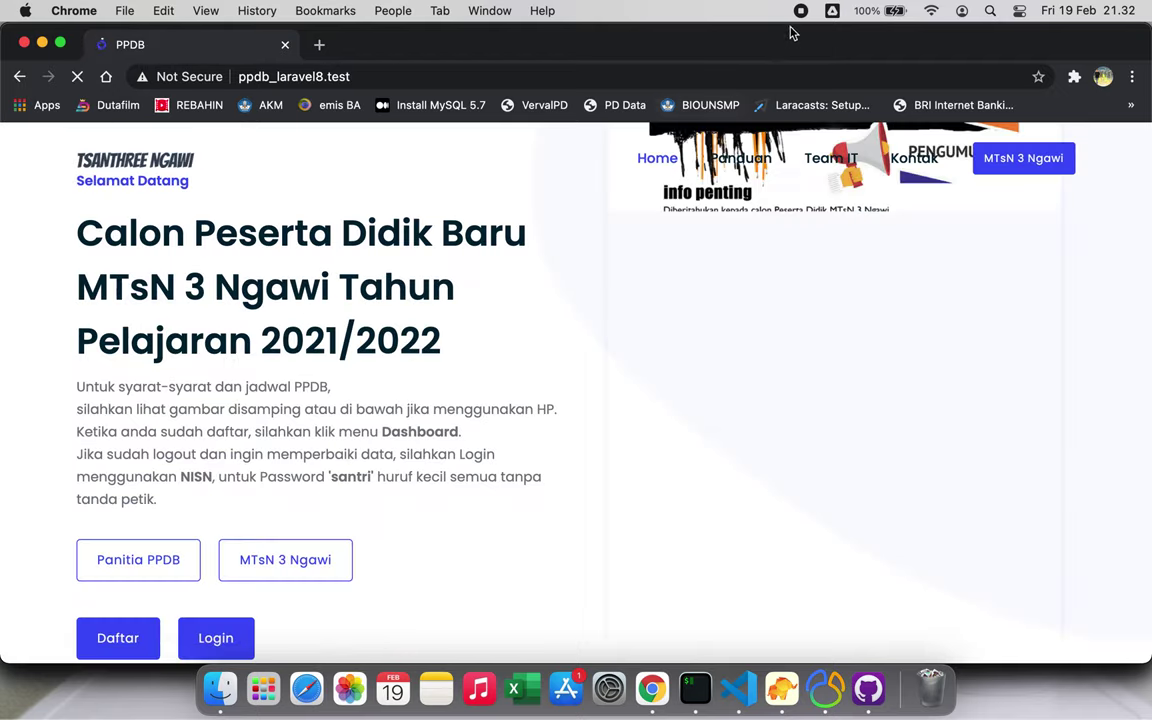